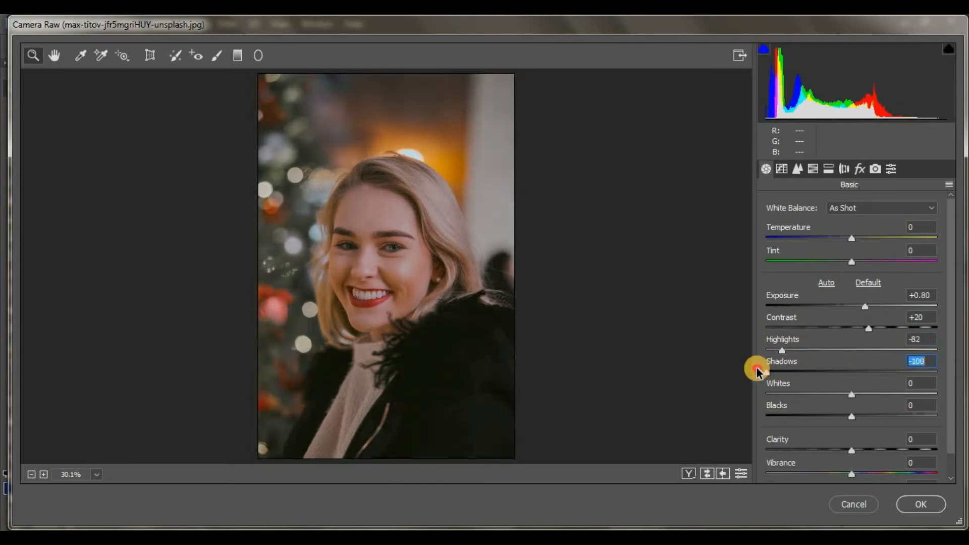
# In the basic adjustments, set Whites +38, Blacks -5, Clarity +16, Vibrance +23, Saturation +5, Temperature +1 and Tint -8.
pyautogui.moveTo(863, 394); pyautogui.dragTo(850, 422)
pyautogui.scroll(-1, 858, 432)
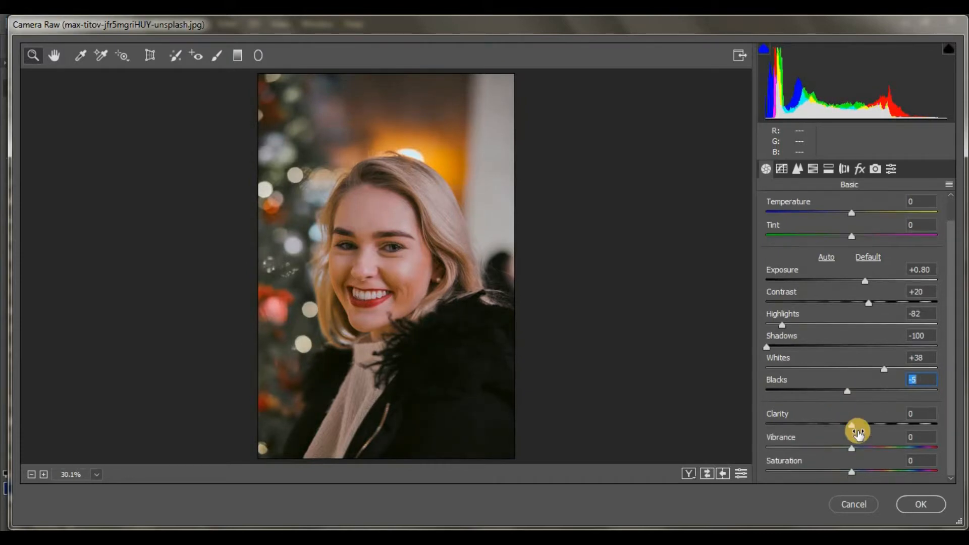
pyautogui.moveTo(859, 425); pyautogui.dragTo(858, 473)
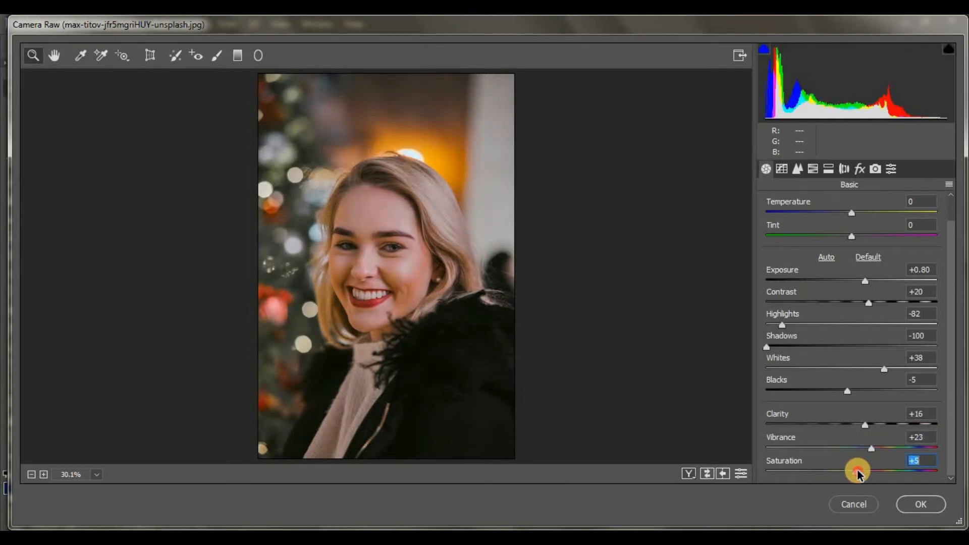
pyautogui.scroll(1, 845, 343)
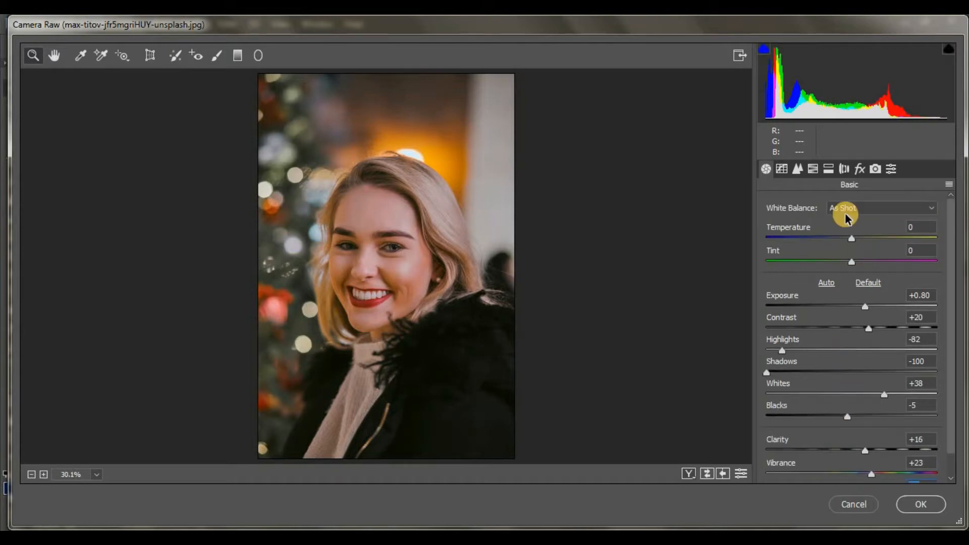
pyautogui.moveTo(849, 230); pyautogui.dragTo(843, 265)
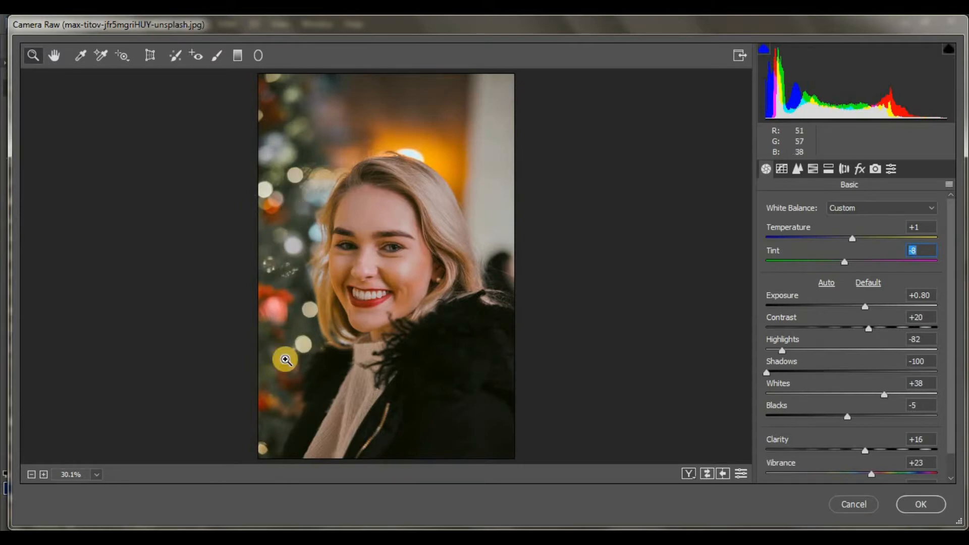
# Adjust the parametric tone curve to Highlights +23, Lights +8, Darks +2 and Shadows +18.
pyautogui.click(810, 168)
pyautogui.click(782, 170)
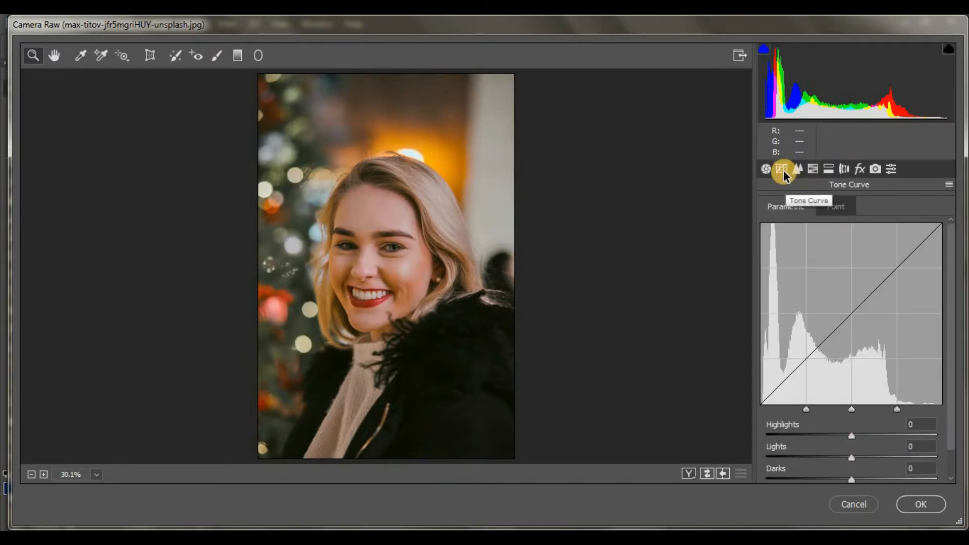
pyautogui.moveTo(860, 435); pyautogui.dragTo(869, 472)
pyautogui.scroll(-1, 874, 435)
pyautogui.click(868, 472)
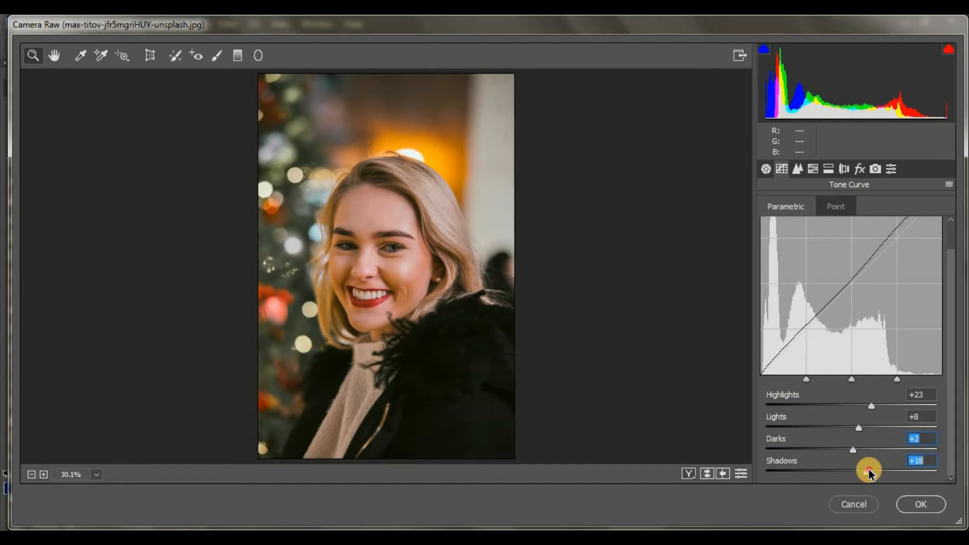
# Sharpen the portrait with an Amount of 27 and Masking of 22.
pyautogui.click(796, 170)
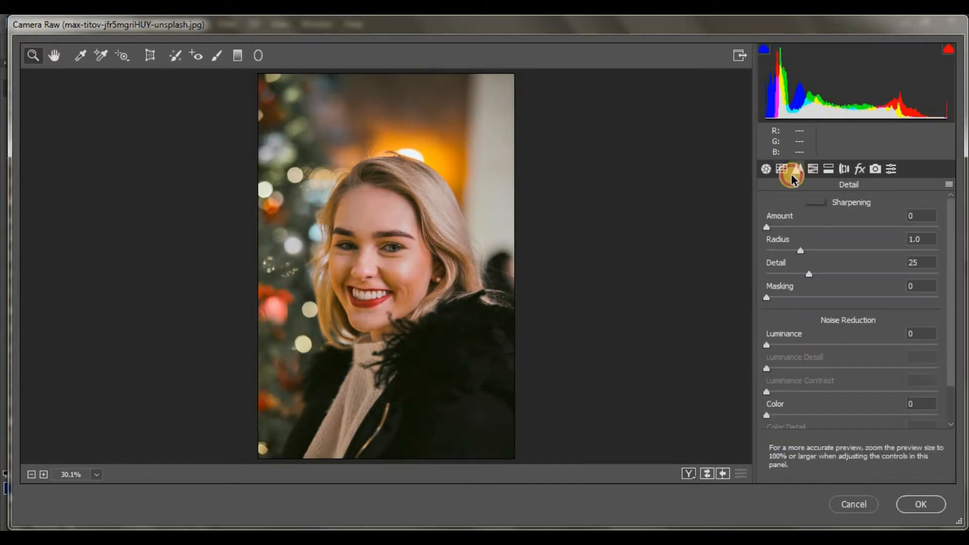
pyautogui.click(795, 235)
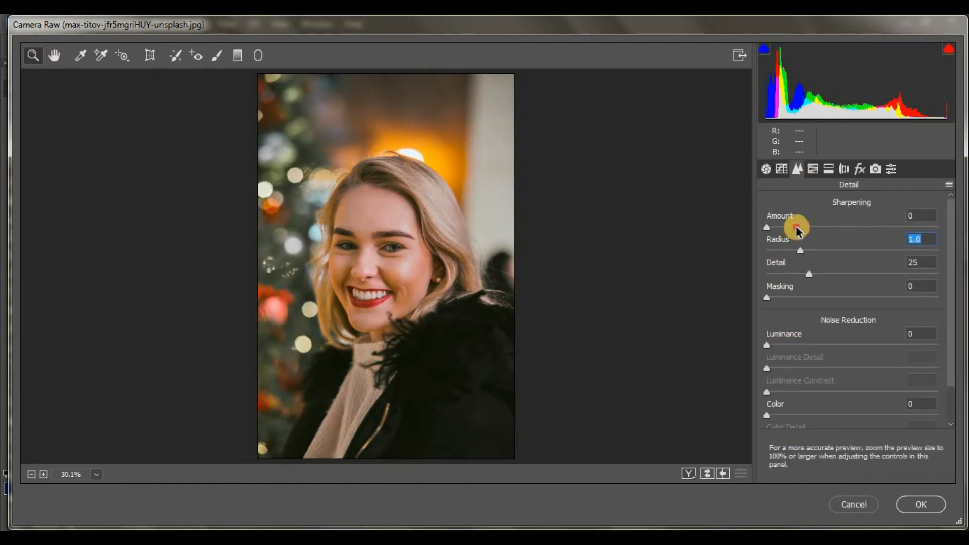
pyautogui.click(798, 297)
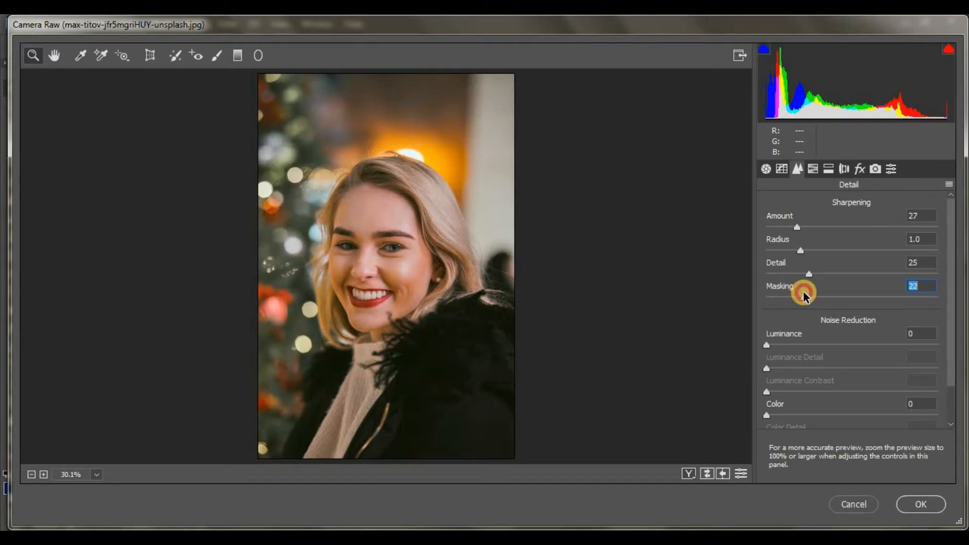
# Try noise reduction with Luminance at 5 and Luminance Contrast at 5.
pyautogui.click(804, 345)
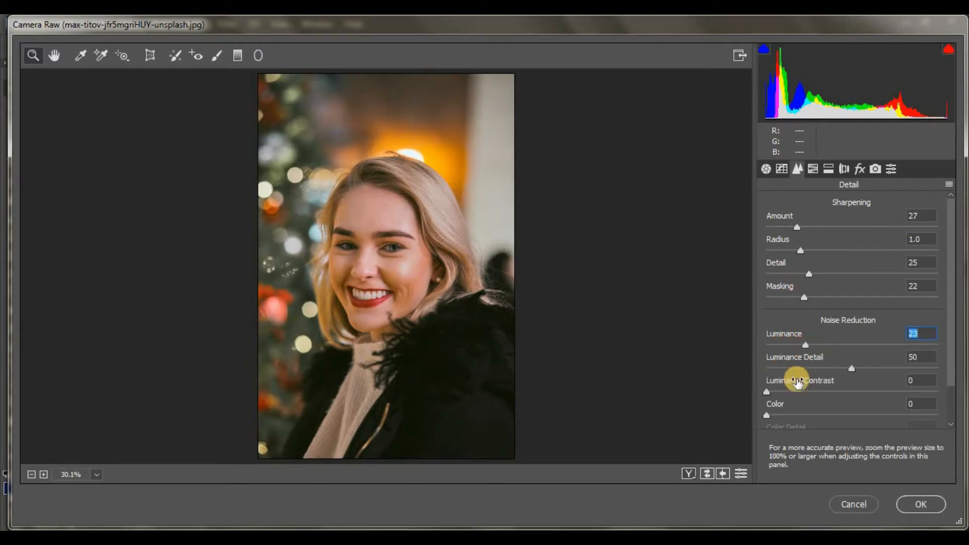
pyautogui.click(799, 392)
pyautogui.moveTo(802, 392); pyautogui.dragTo(776, 400)
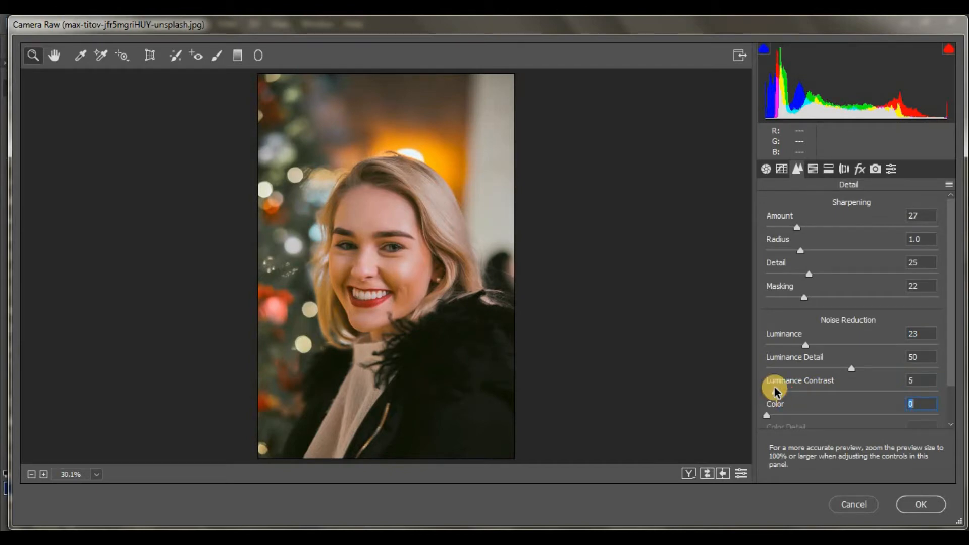
pyautogui.click(786, 346)
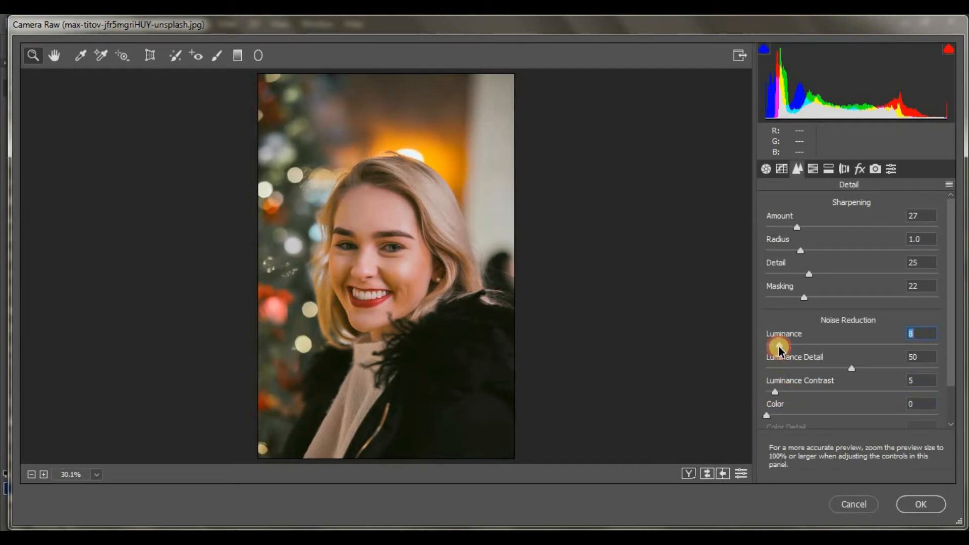
pyautogui.moveTo(775, 349); pyautogui.dragTo(774, 349)
# Judging the face at 100% zoom, set sharpening Amount to 32, noise reduction Luminance to 19 and Luminance Contrast to 17.
pyautogui.click(419, 264)
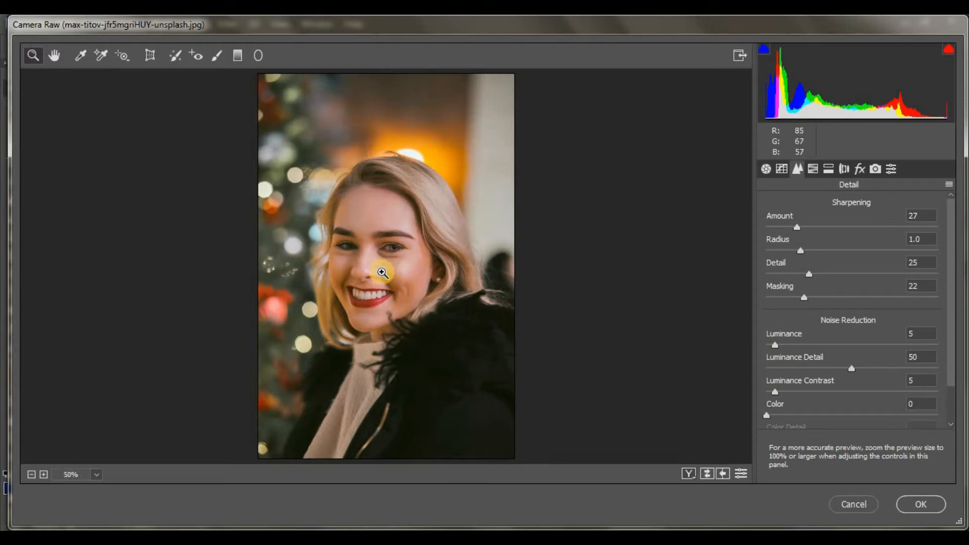
pyautogui.rightClick(393, 272)
pyautogui.click(328, 275)
pyautogui.click(384, 268)
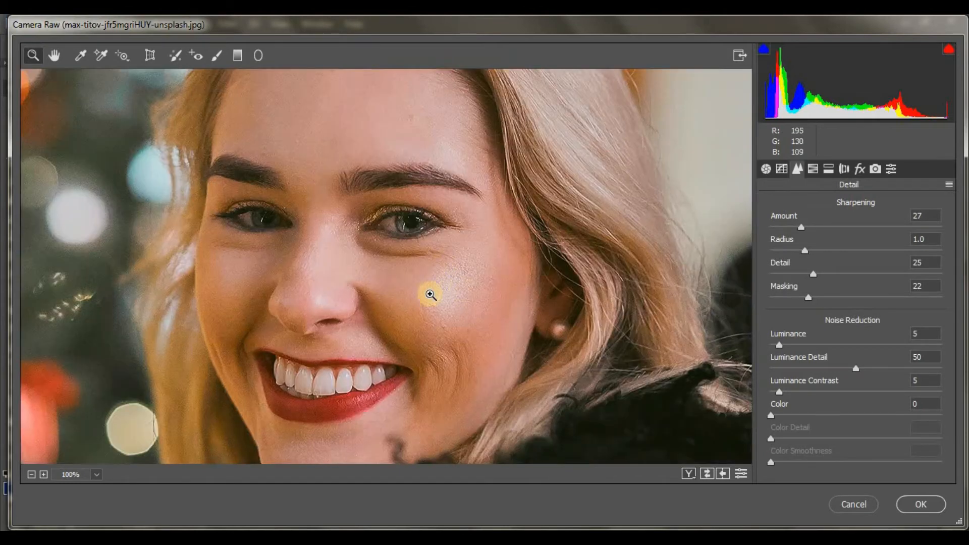
pyautogui.click(780, 346)
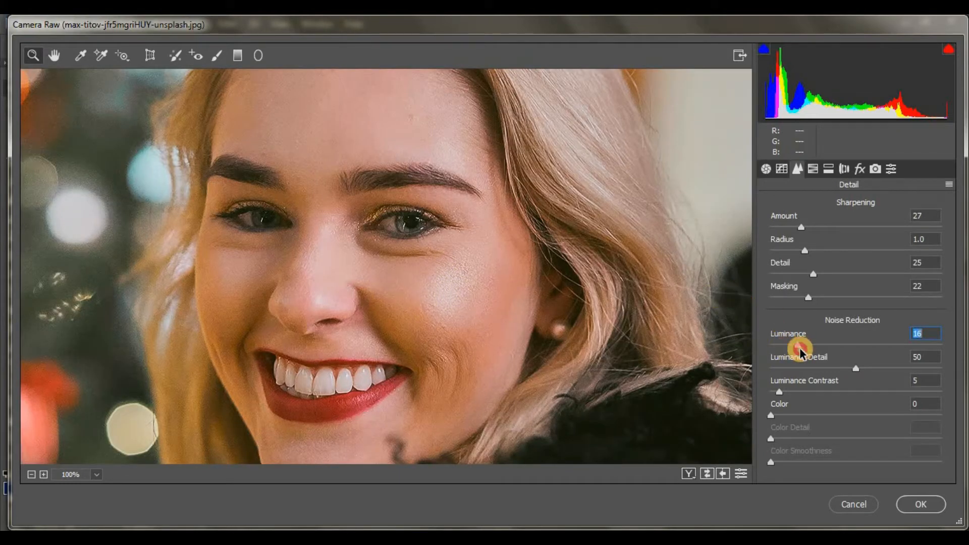
pyautogui.moveTo(800, 348)
pyautogui.mouseDown()
pyautogui.moveTo(784, 343)
pyautogui.moveTo(802, 347)
pyautogui.mouseUp()
pyautogui.click(808, 228)
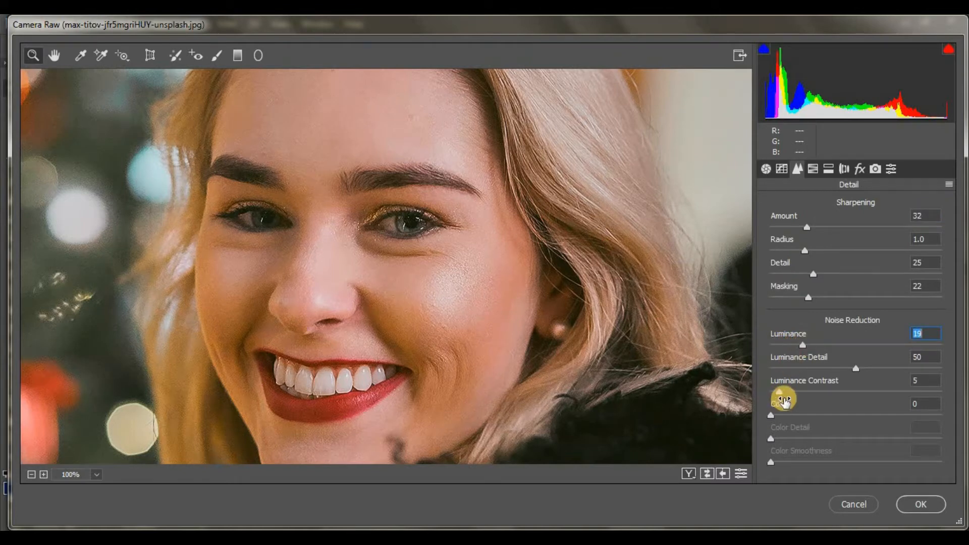
pyautogui.moveTo(780, 392); pyautogui.dragTo(795, 396)
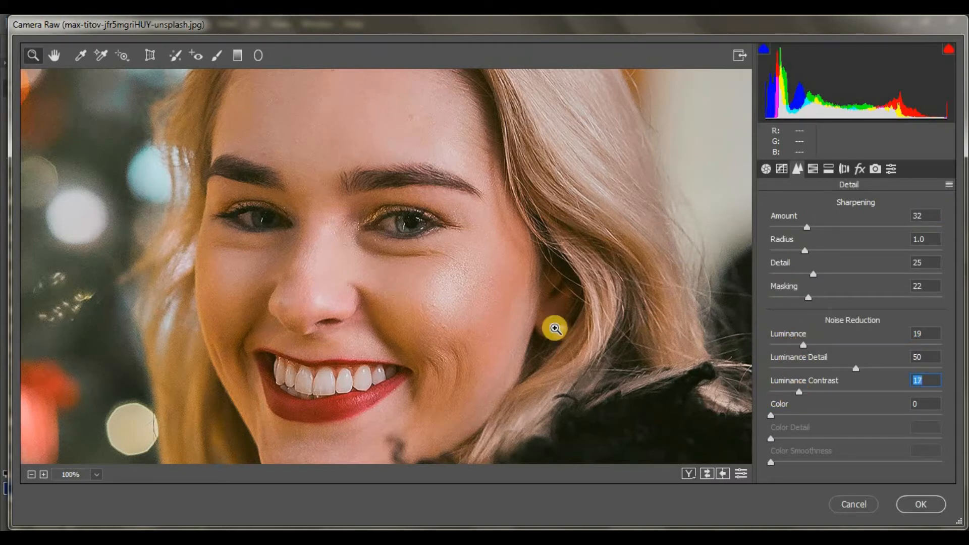
# Shift the HSL hues of the portrait: Greens +100, Yellows +12 and Aquas -29.
pyautogui.rightClick(555, 329)
pyautogui.click(601, 313)
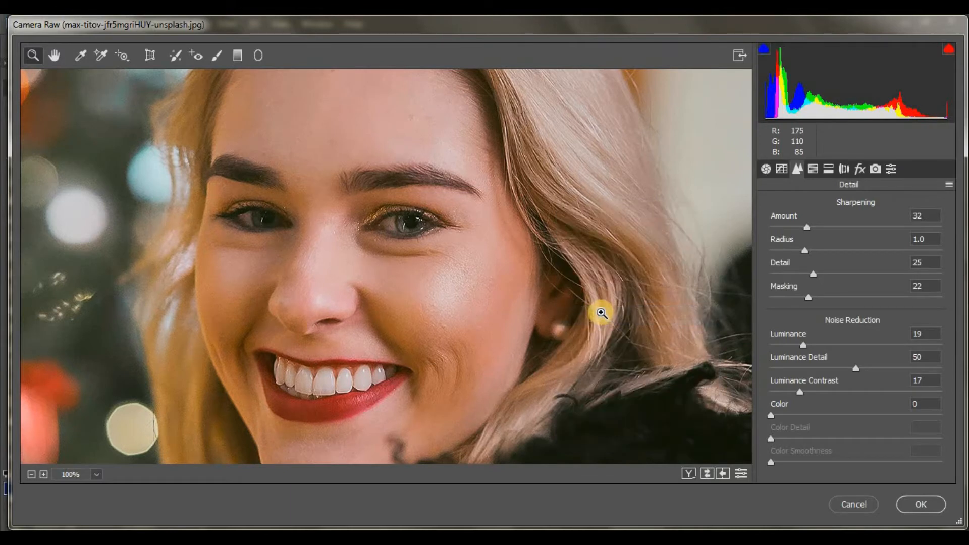
pyautogui.rightClick(528, 289)
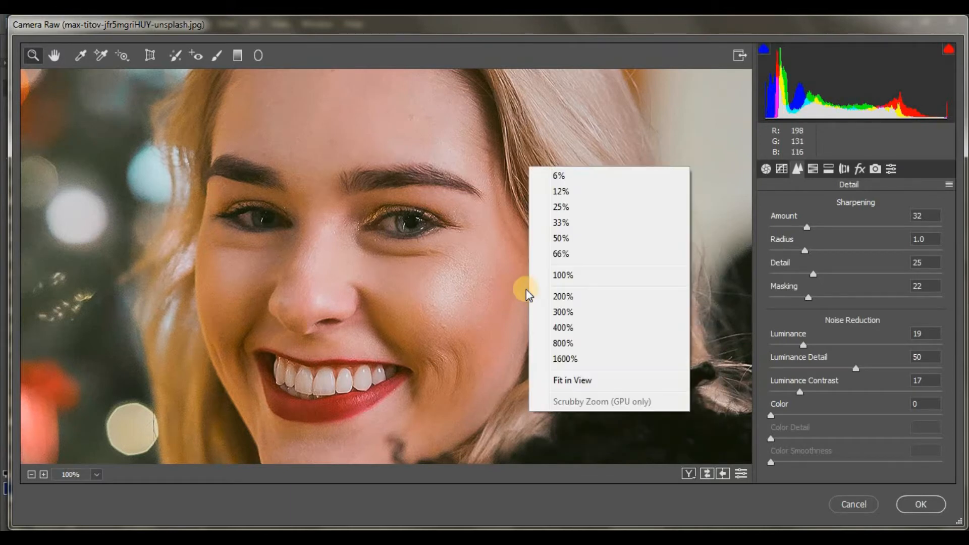
pyautogui.click(576, 238)
pyautogui.keyDown('alt'); pyautogui.click(528, 245); pyautogui.keyUp('alt')
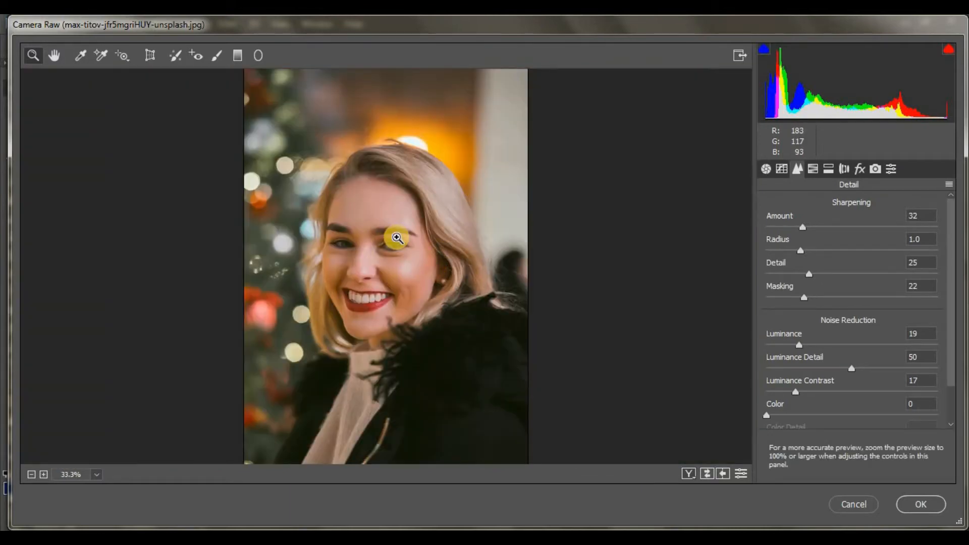
pyautogui.click(812, 169)
pyautogui.click(785, 231)
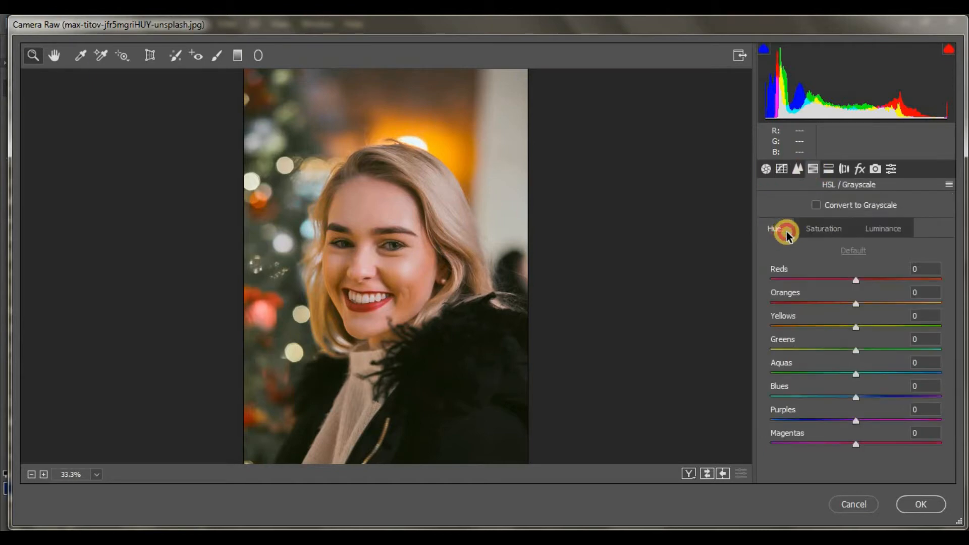
pyautogui.moveTo(860, 353); pyautogui.dragTo(945, 348)
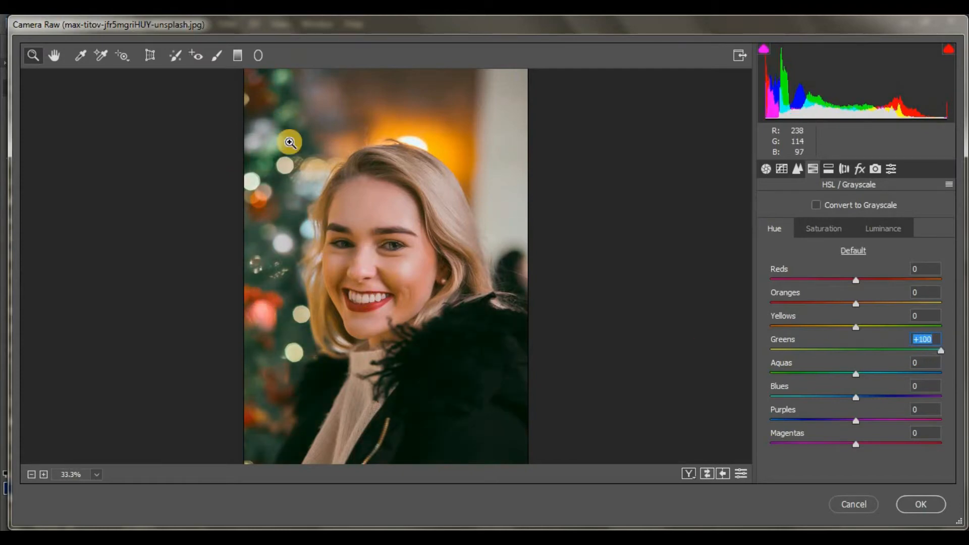
pyautogui.moveTo(854, 327)
pyautogui.mouseDown()
pyautogui.moveTo(805, 336)
pyautogui.moveTo(919, 333)
pyautogui.moveTo(774, 331)
pyautogui.moveTo(863, 320)
pyautogui.moveTo(859, 327)
pyautogui.mouseUp()
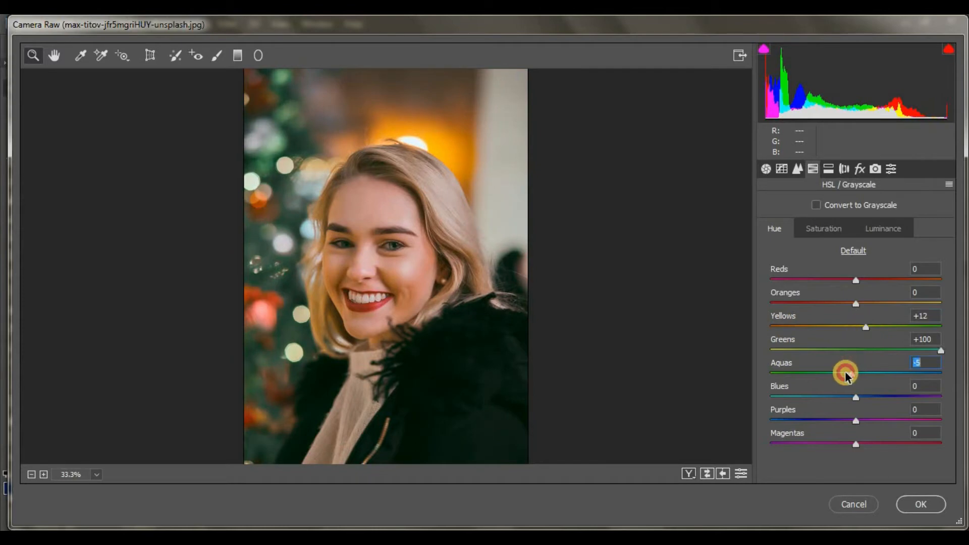
pyautogui.moveTo(846, 375)
pyautogui.mouseDown()
pyautogui.moveTo(811, 377)
pyautogui.moveTo(858, 372)
pyautogui.moveTo(830, 376)
pyautogui.mouseUp()
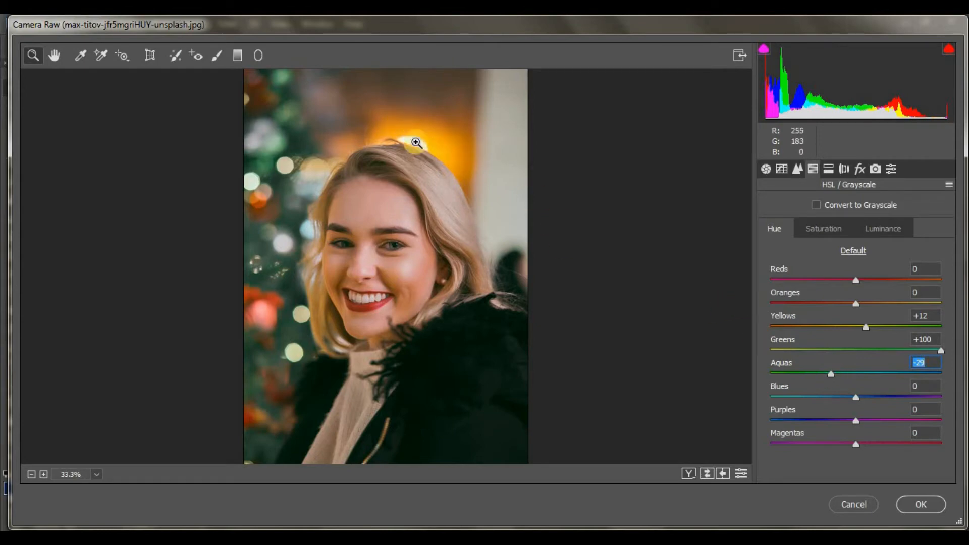
# Set the HSL hue of Oranges to +8, Blues to -75 and Purples to +18.
pyautogui.moveTo(861, 302)
pyautogui.mouseDown()
pyautogui.moveTo(915, 301)
pyautogui.moveTo(846, 306)
pyautogui.moveTo(867, 307)
pyautogui.mouseUp()
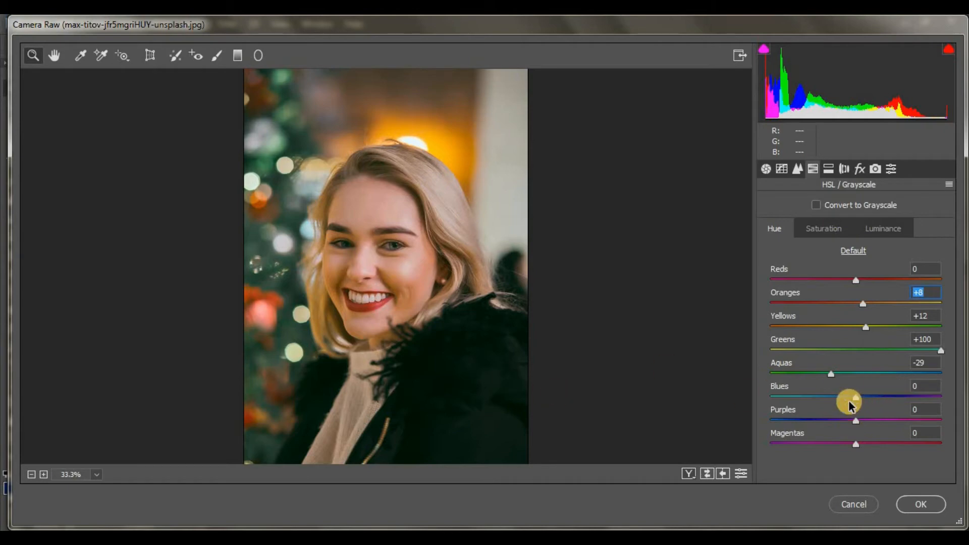
pyautogui.moveTo(850, 404); pyautogui.dragTo(795, 402)
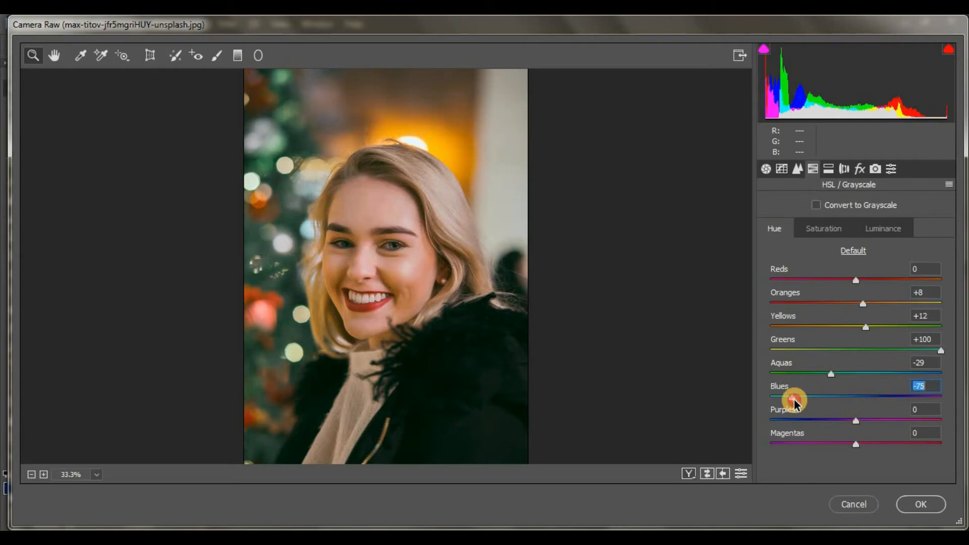
pyautogui.moveTo(853, 420)
pyautogui.mouseDown()
pyautogui.moveTo(786, 427)
pyautogui.moveTo(871, 425)
pyautogui.mouseUp()
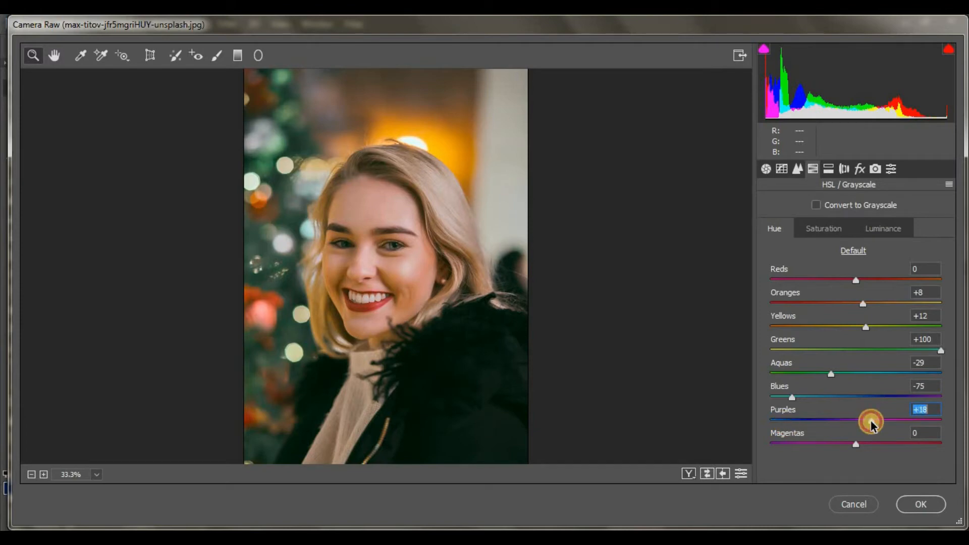
# Adjust the HSL saturation to Reds +54, Oranges -6, Yellows +33 and Greens +53.
pyautogui.click(817, 228)
pyautogui.moveTo(856, 303); pyautogui.dragTo(837, 311)
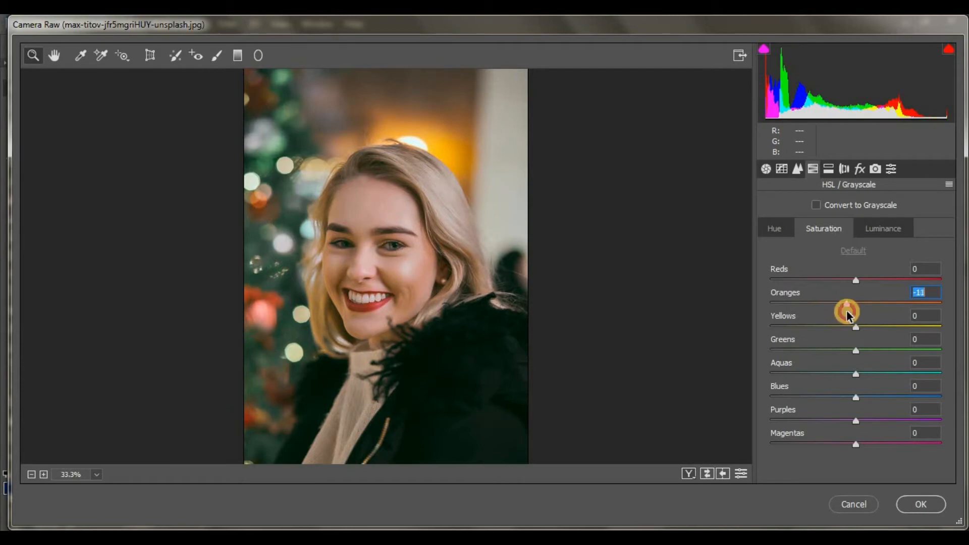
pyautogui.moveTo(856, 280); pyautogui.dragTo(906, 277)
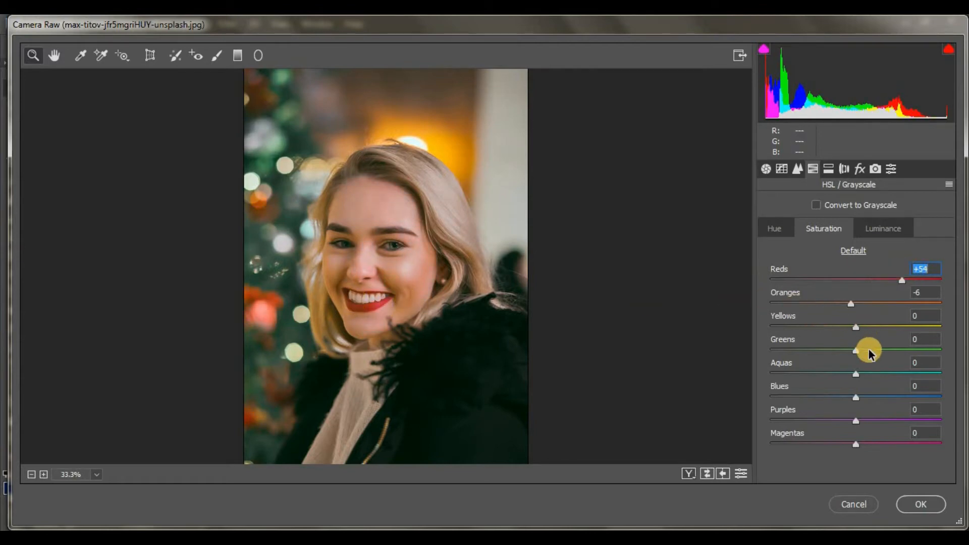
pyautogui.moveTo(864, 350); pyautogui.dragTo(884, 327)
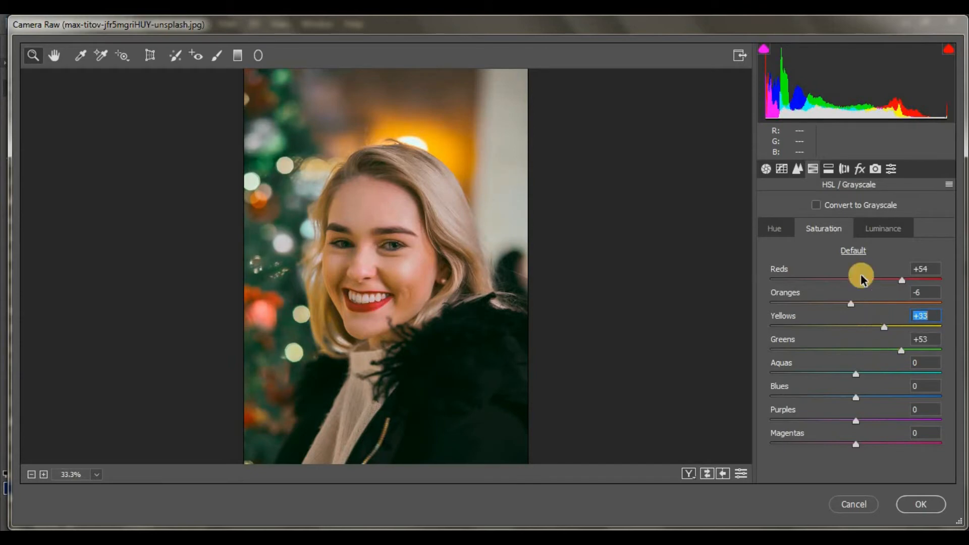
# Adjust the HSL luminance to Oranges +12, Yellows -65 and Greens -42, keeping Reds at 0.
pyautogui.click(869, 226)
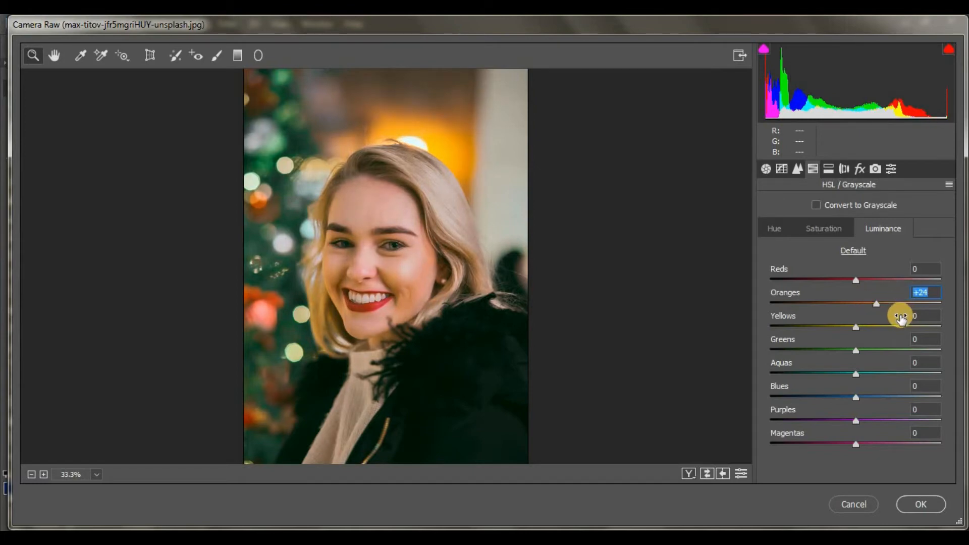
pyautogui.write('20')
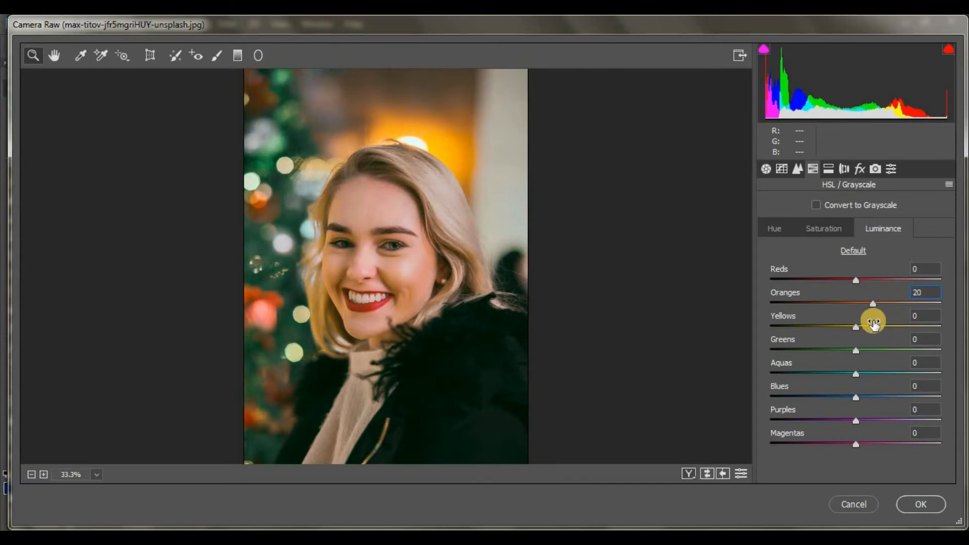
pyautogui.moveTo(857, 326); pyautogui.dragTo(805, 333)
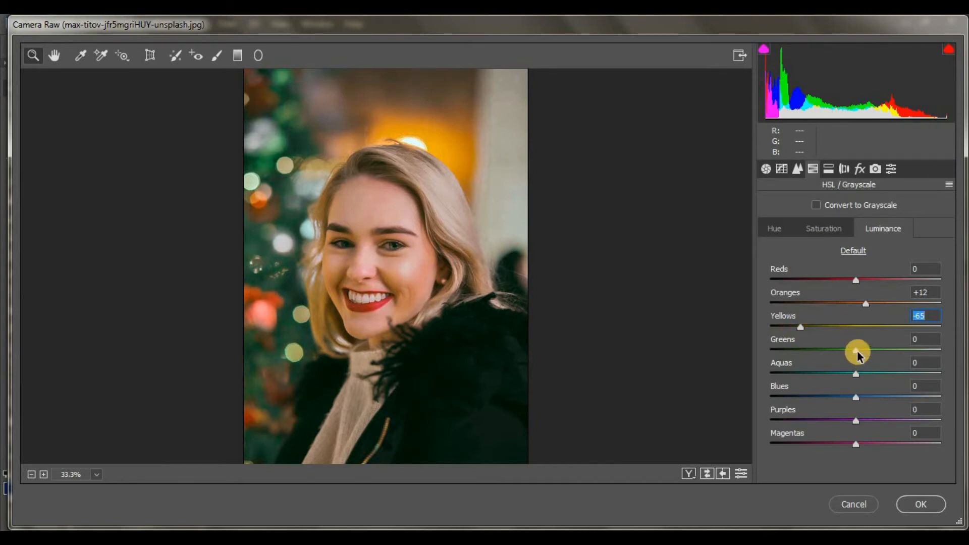
pyautogui.moveTo(856, 348); pyautogui.dragTo(829, 355)
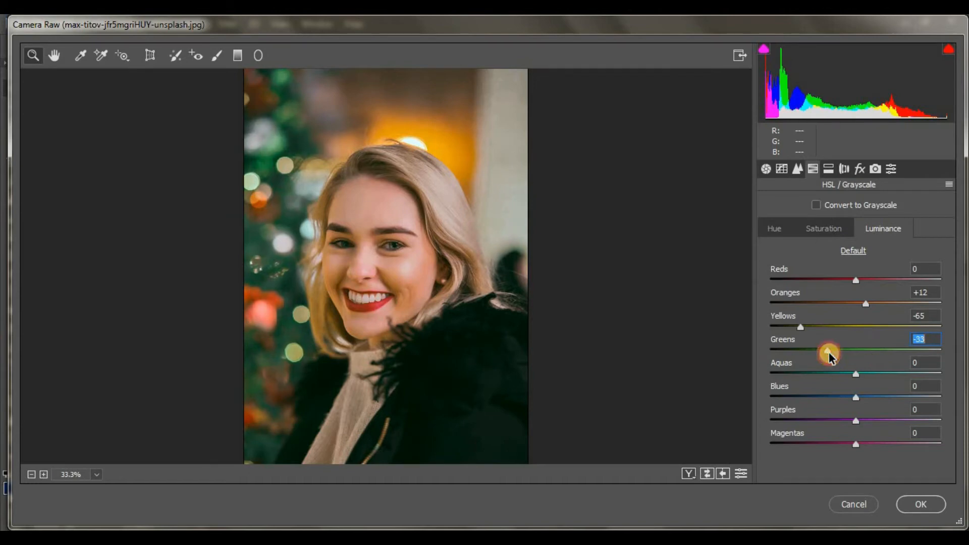
pyautogui.moveTo(855, 283)
pyautogui.mouseDown()
pyautogui.moveTo(884, 280)
pyautogui.moveTo(845, 281)
pyautogui.moveTo(872, 283)
pyautogui.moveTo(864, 281)
pyautogui.mouseUp()
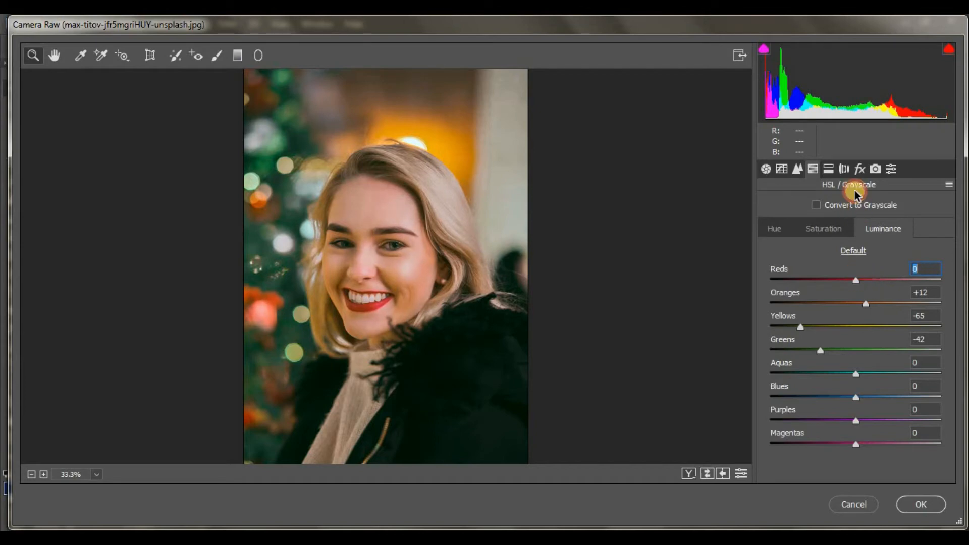
# Apply split toning with highlights hue 47 and saturation 12, balance +6, and shadows hue 39 and saturation 5.
pyautogui.click(830, 169)
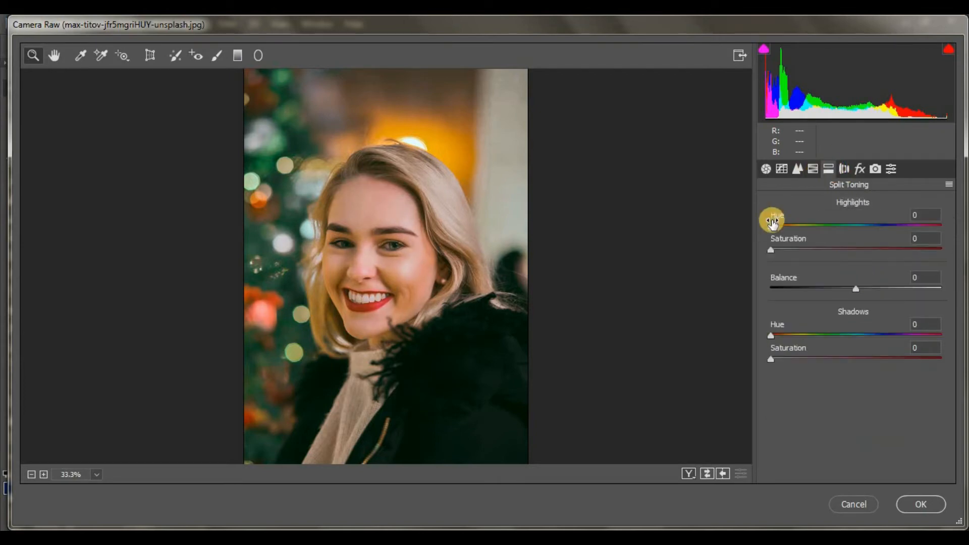
pyautogui.moveTo(771, 227); pyautogui.dragTo(888, 226)
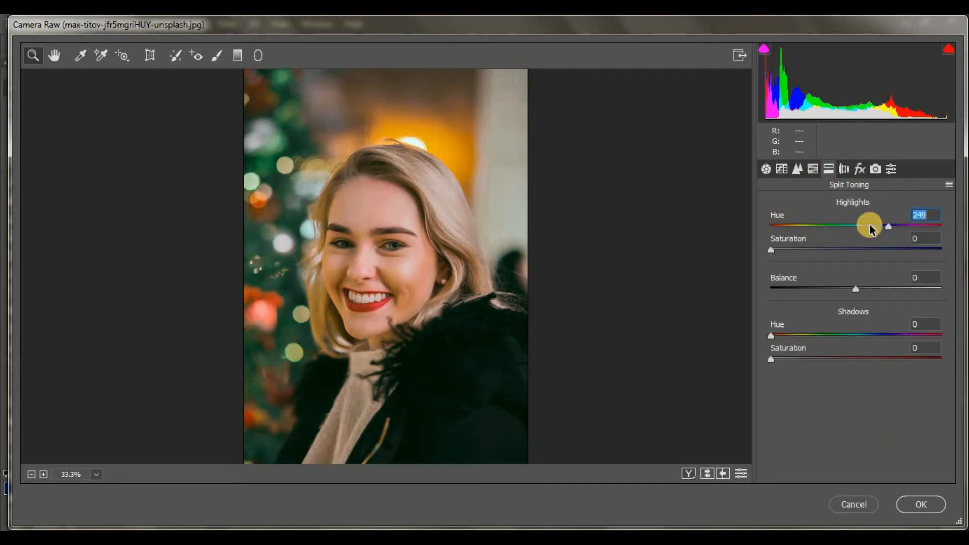
pyautogui.click(868, 226)
pyautogui.moveTo(769, 251)
pyautogui.mouseDown()
pyautogui.moveTo(834, 251)
pyautogui.moveTo(796, 243)
pyautogui.moveTo(776, 251)
pyautogui.mouseUp()
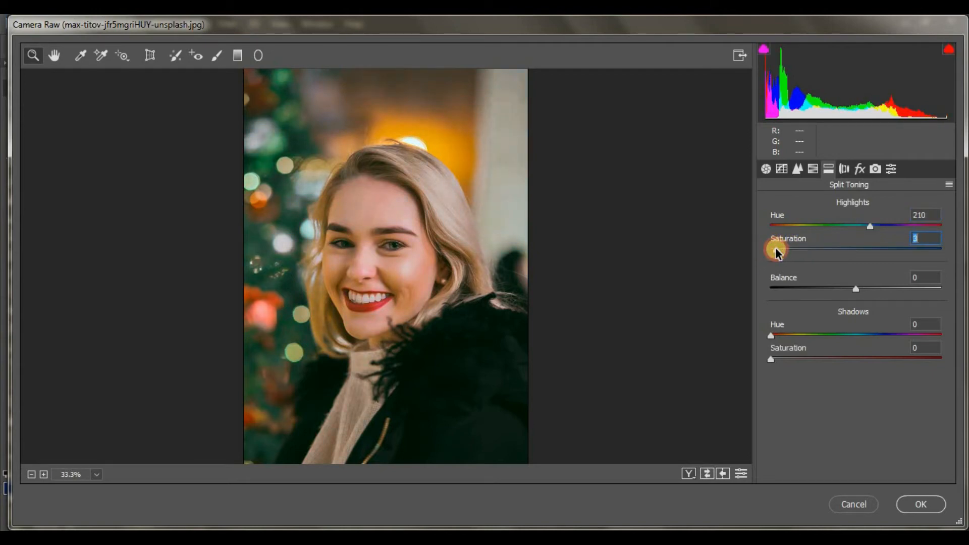
pyautogui.moveTo(869, 227); pyautogui.dragTo(797, 230)
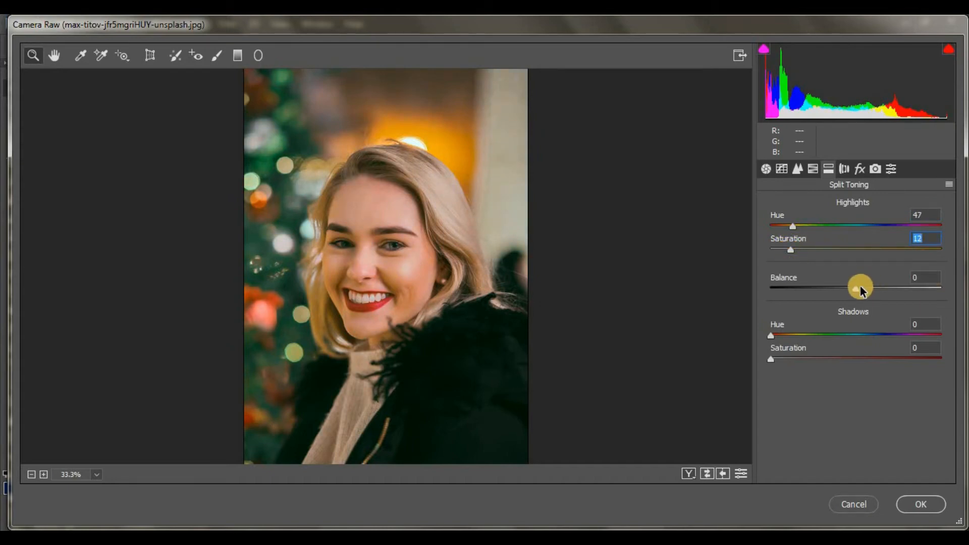
pyautogui.moveTo(860, 287)
pyautogui.mouseDown()
pyautogui.moveTo(883, 292)
pyautogui.moveTo(823, 291)
pyautogui.moveTo(861, 291)
pyautogui.moveTo(824, 282)
pyautogui.moveTo(861, 278)
pyautogui.mouseUp()
pyautogui.moveTo(771, 335); pyautogui.dragTo(779, 360)
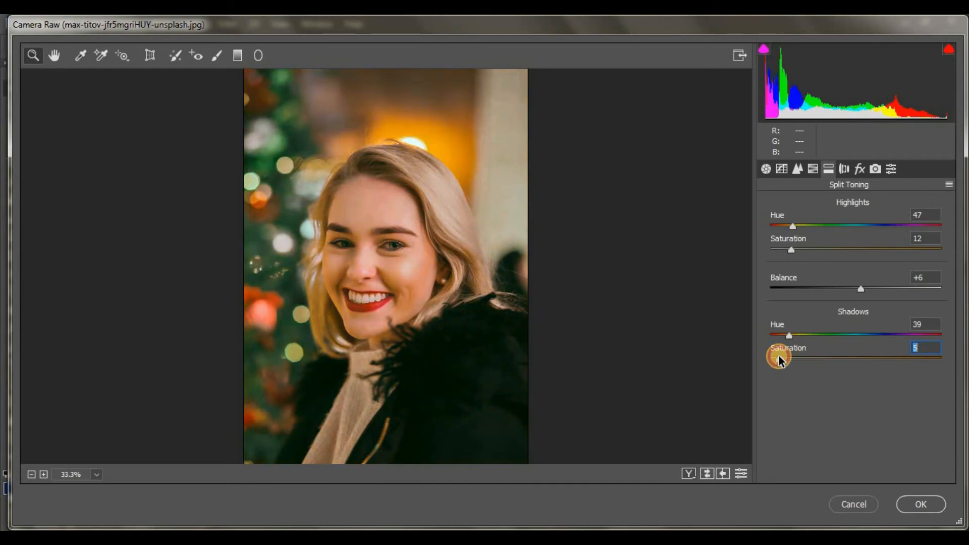
# Set the lens correction defringe to a green amount of 20 with a green hue range of 24/60.
pyautogui.click(845, 171)
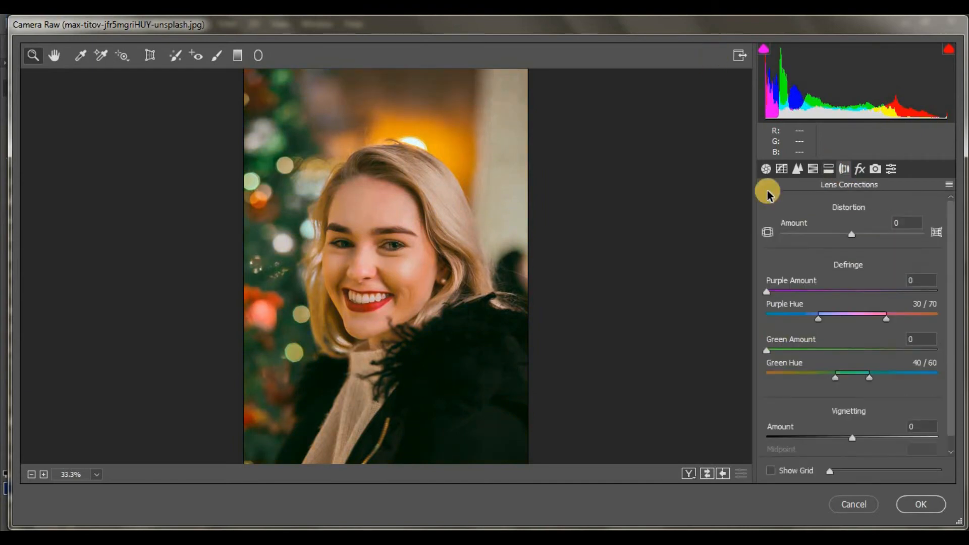
pyautogui.moveTo(782, 350); pyautogui.dragTo(938, 349)
pyautogui.moveTo(825, 379)
pyautogui.mouseDown()
pyautogui.moveTo(778, 376)
pyautogui.moveTo(834, 376)
pyautogui.moveTo(818, 377)
pyautogui.mouseUp()
pyautogui.moveTo(809, 374); pyautogui.dragTo(807, 374)
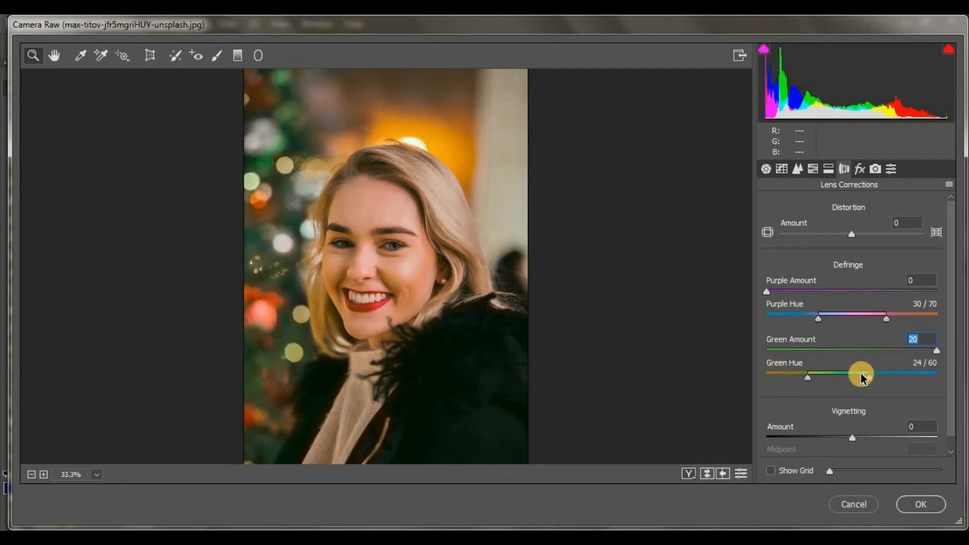
pyautogui.scroll(-1, 878, 385)
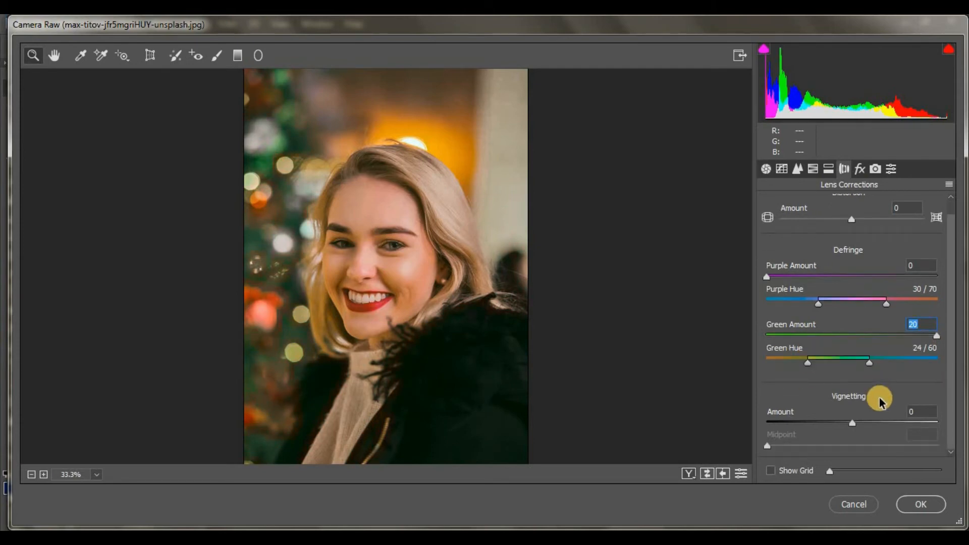
# Set the camera calibration Red Primary to hue +2 and saturation +3, leaving the Green Primary hue at 0.
pyautogui.click(875, 168)
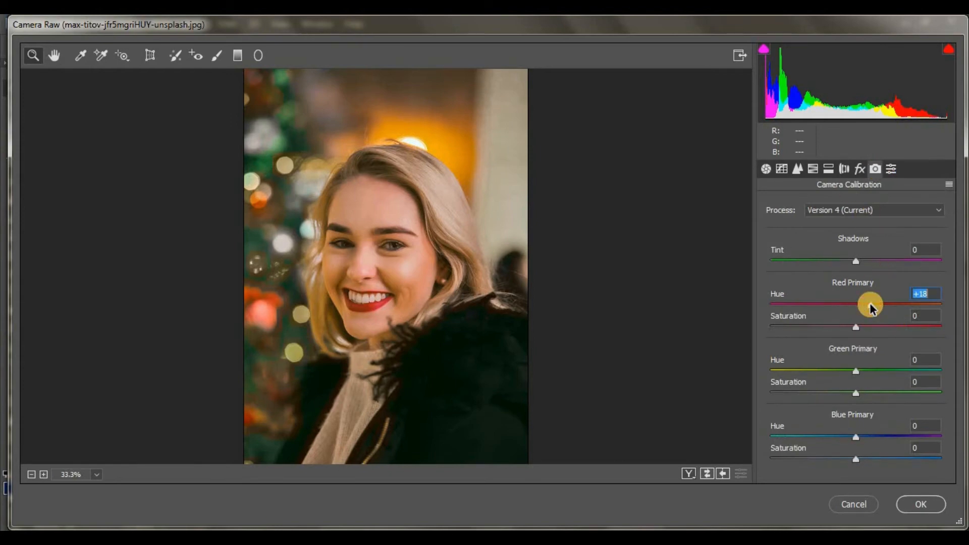
pyautogui.moveTo(855, 327); pyautogui.dragTo(887, 333)
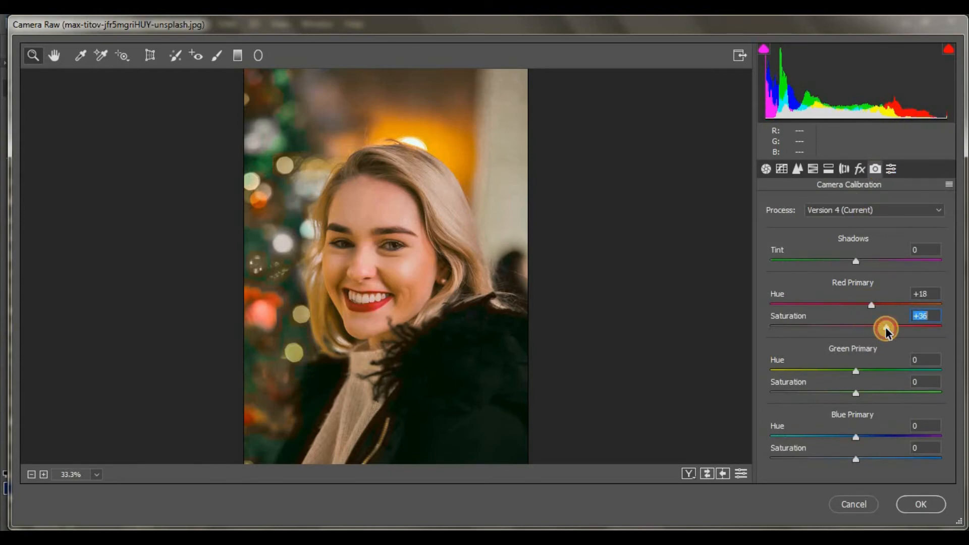
pyautogui.moveTo(855, 371); pyautogui.dragTo(816, 371)
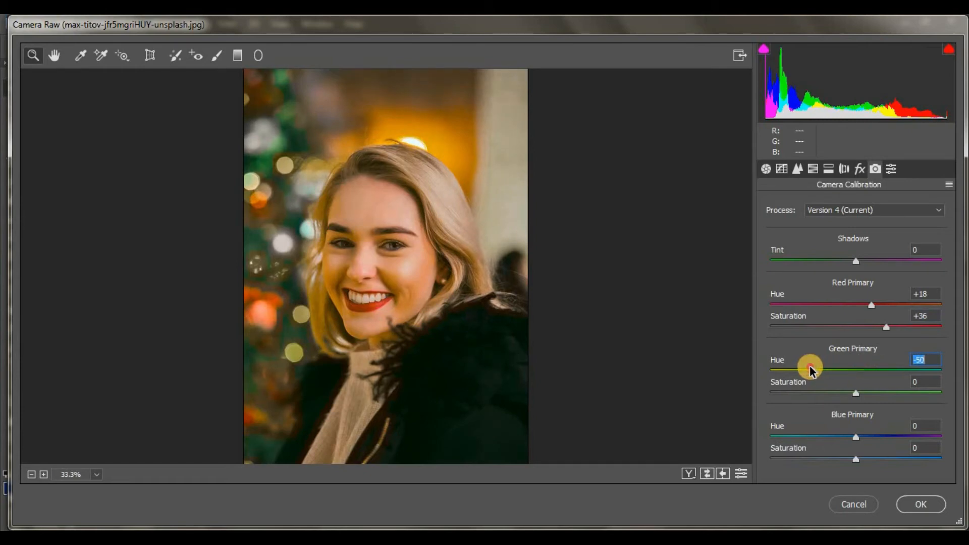
pyautogui.moveTo(874, 377); pyautogui.dragTo(852, 373)
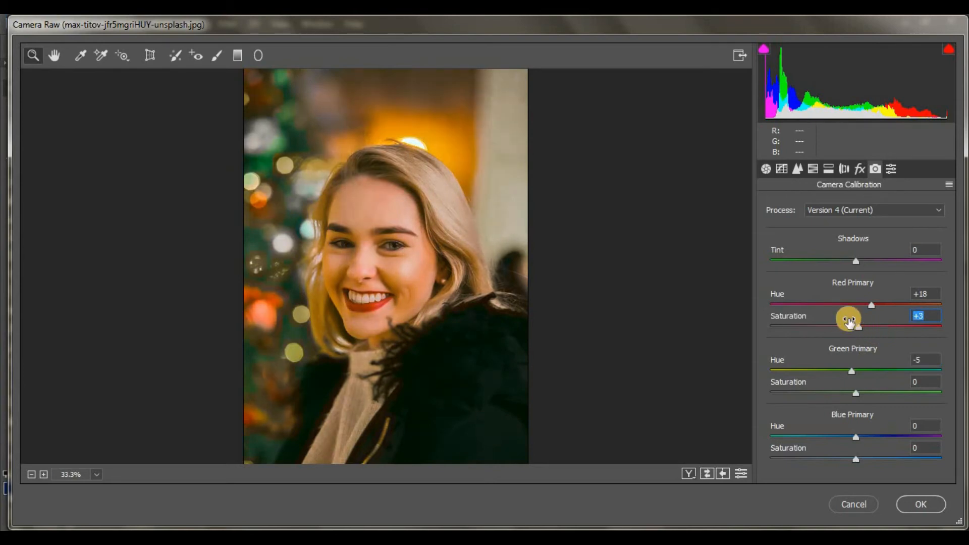
pyautogui.click(922, 297)
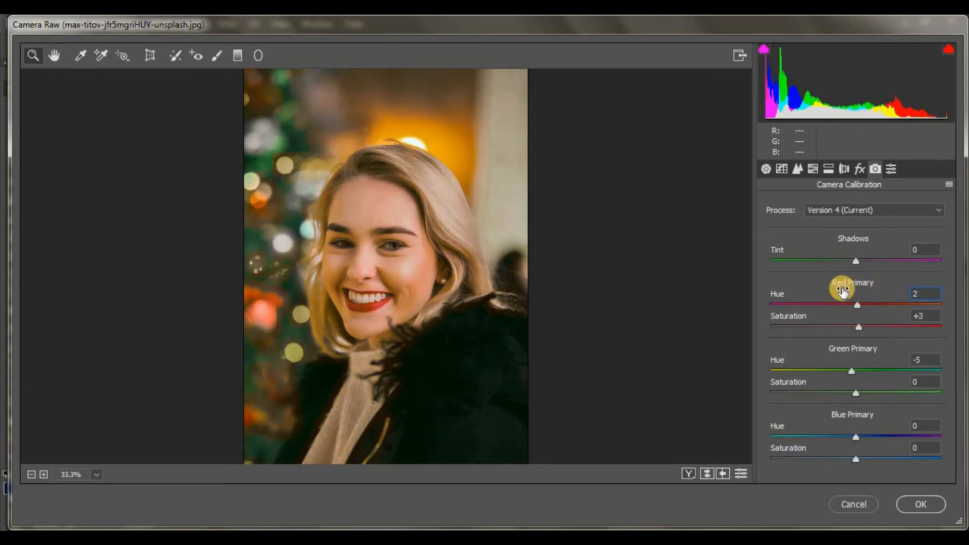
pyautogui.click(913, 360)
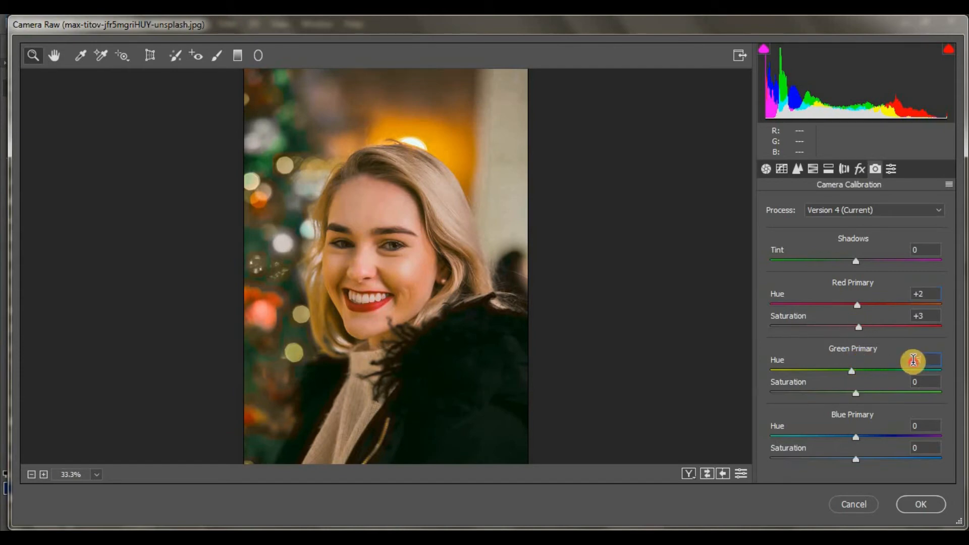
pyautogui.write('0')
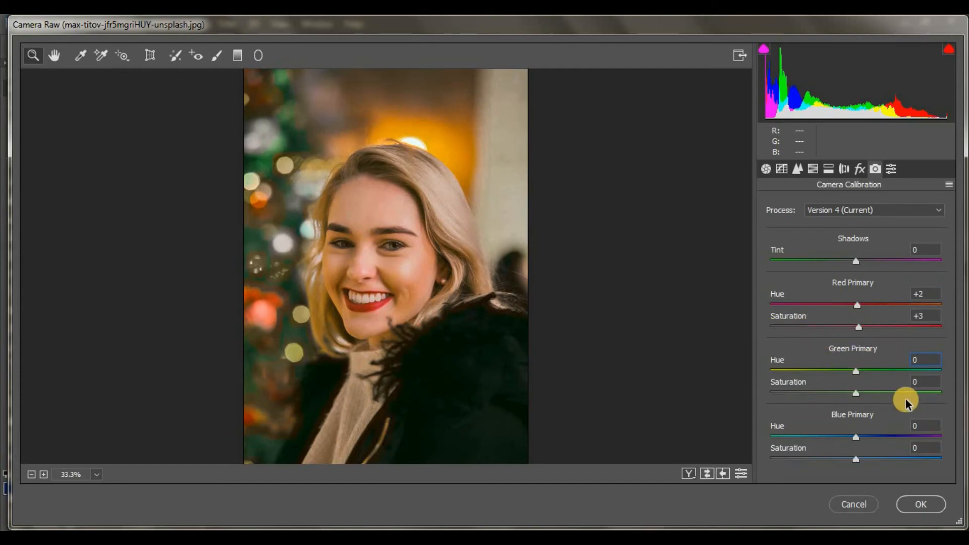
# Set the HSL luminance to Greens +6 and Yellows -6, and reset the green defringe amount to 0.
pyautogui.click(812, 168)
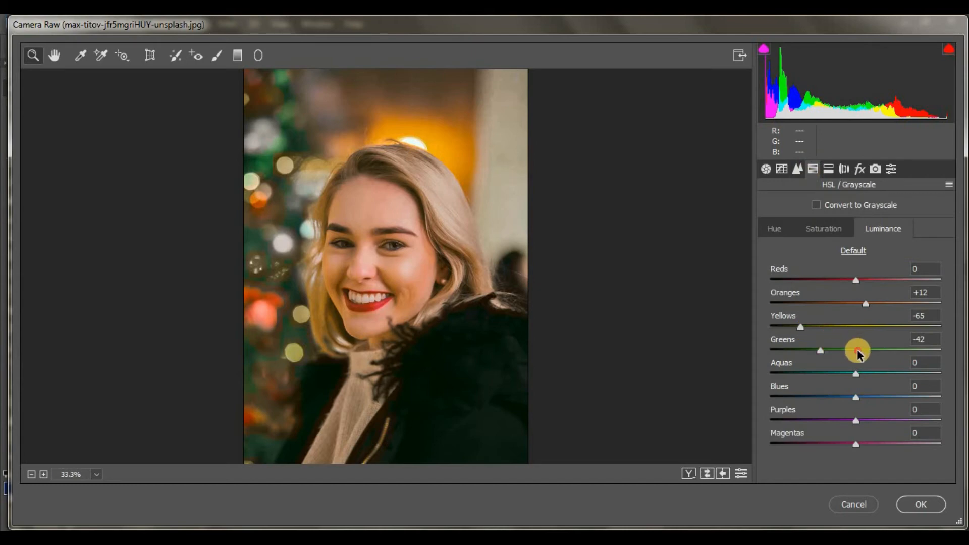
pyautogui.moveTo(861, 353); pyautogui.dragTo(850, 325)
pyautogui.click(814, 170)
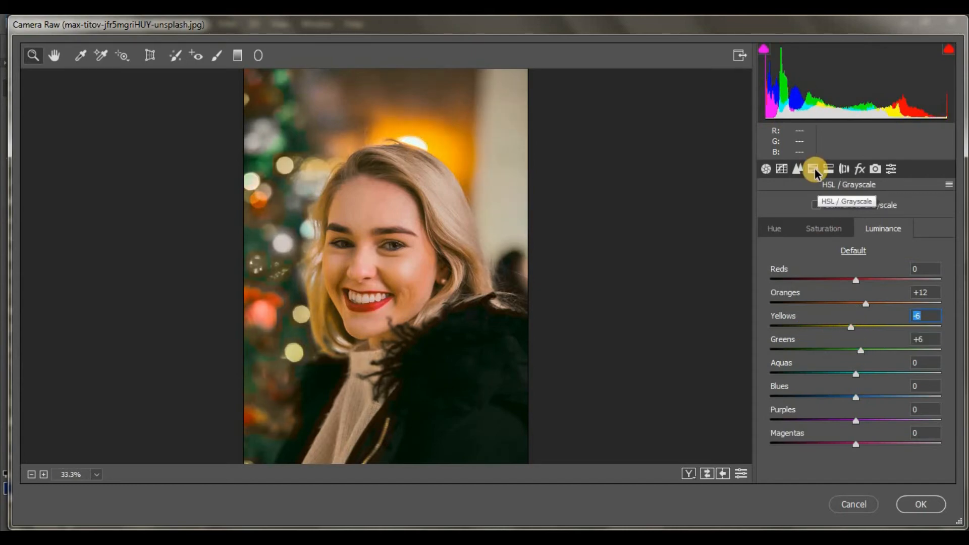
pyautogui.click(812, 228)
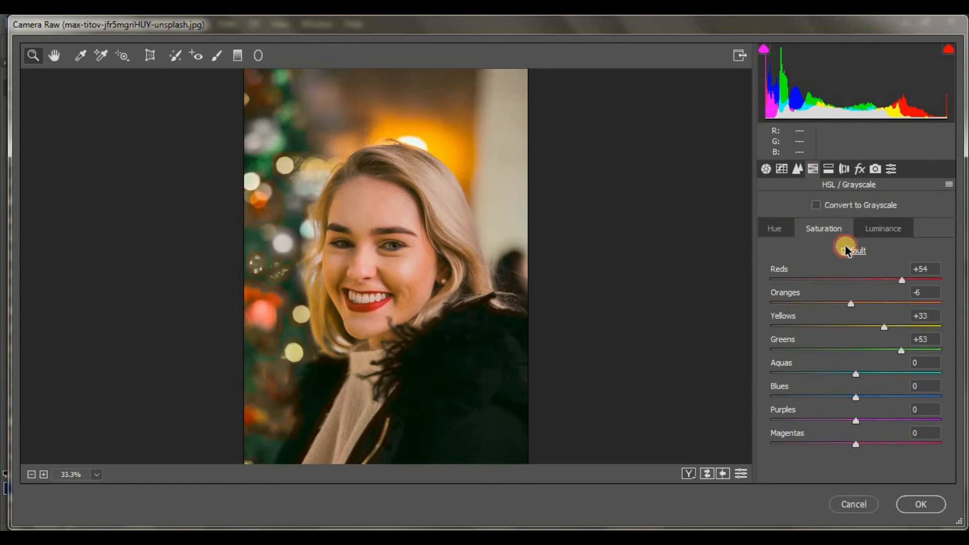
pyautogui.click(843, 169)
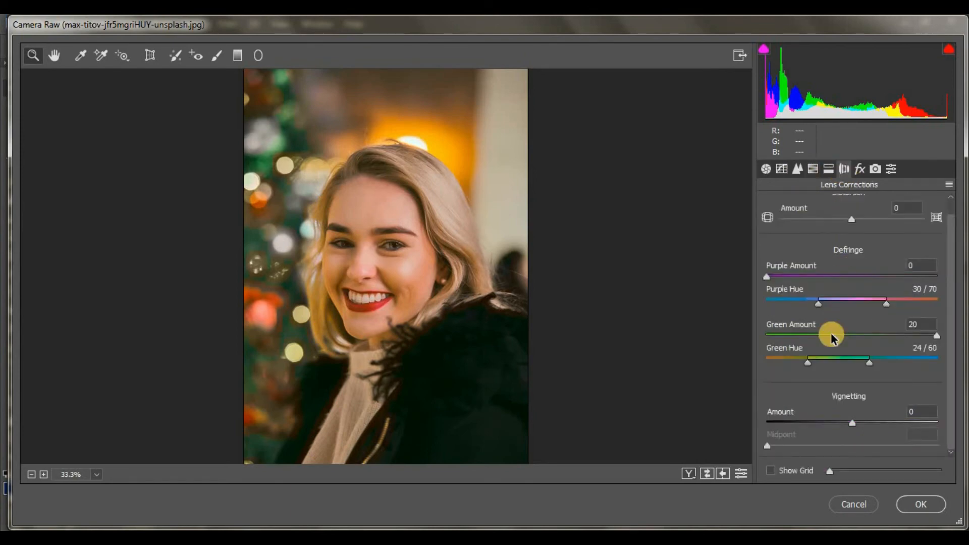
pyautogui.moveTo(887, 334); pyautogui.dragTo(737, 337)
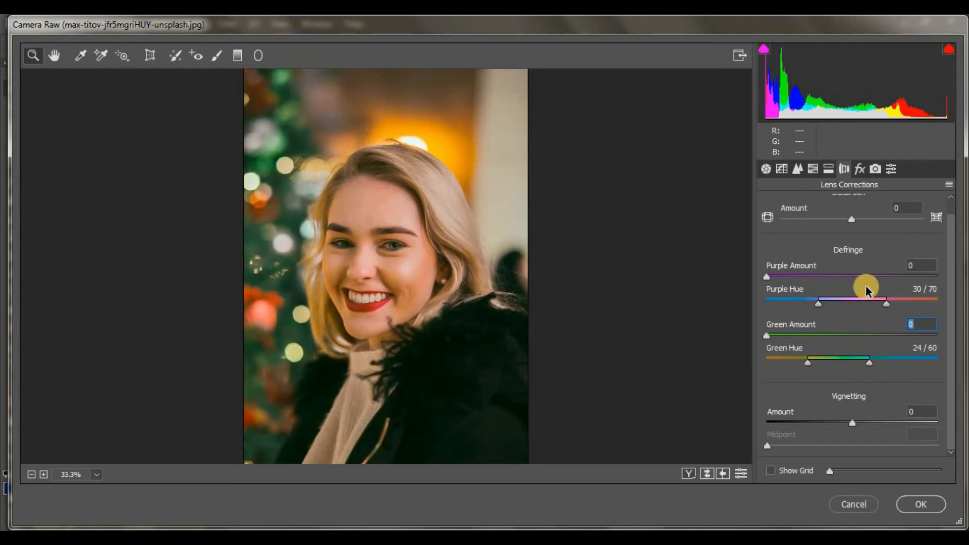
# Set the Blue Primary hue to +3 in the camera calibration.
pyautogui.click(876, 168)
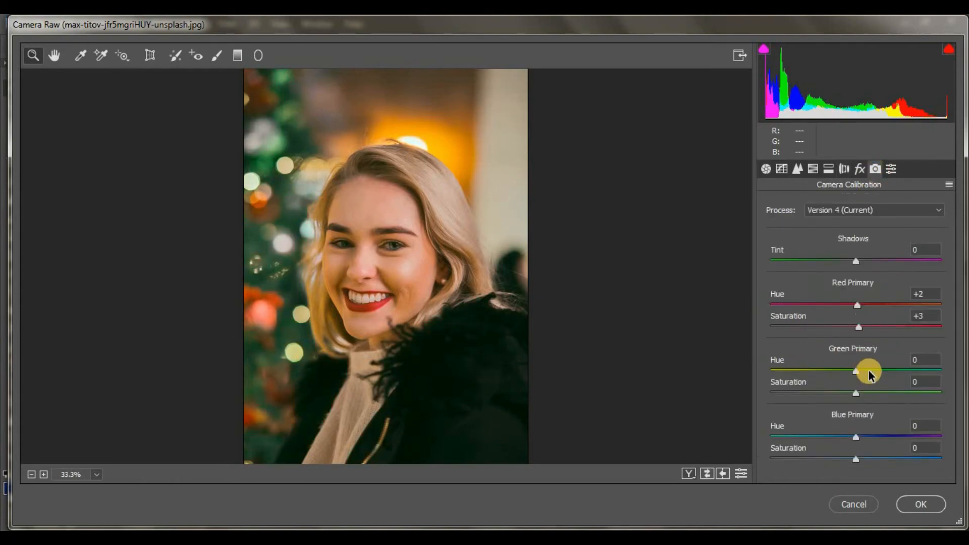
pyautogui.moveTo(855, 437); pyautogui.dragTo(832, 440)
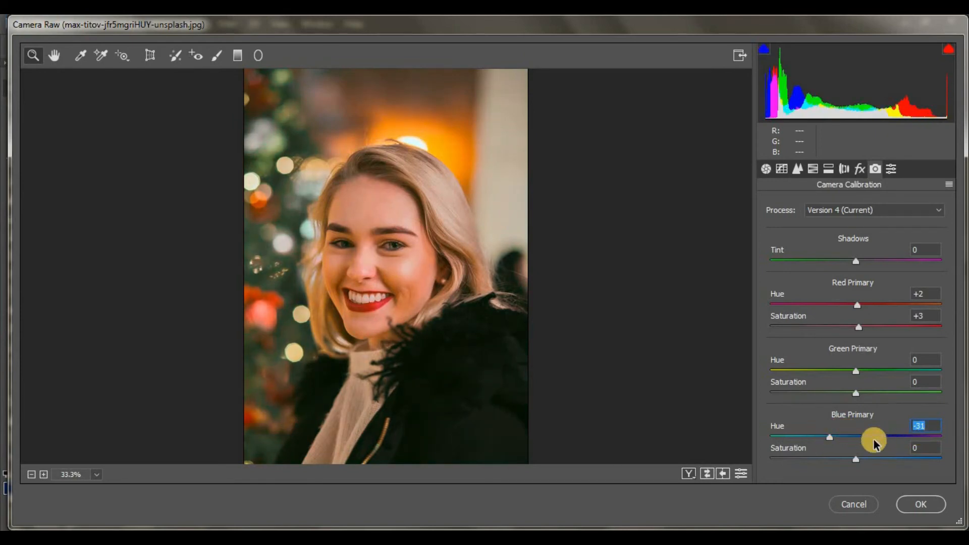
pyautogui.moveTo(866, 440); pyautogui.dragTo(863, 441)
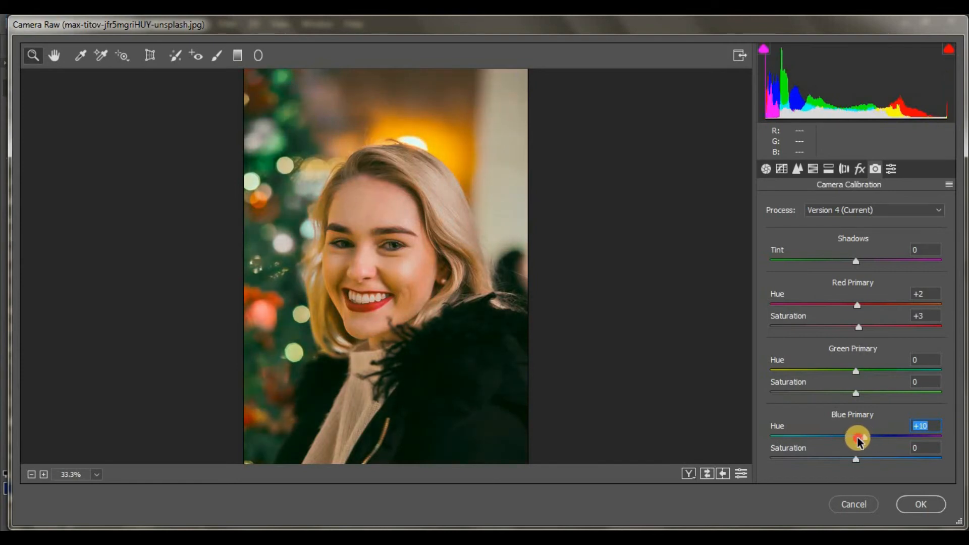
pyautogui.click(890, 172)
pyautogui.click(876, 169)
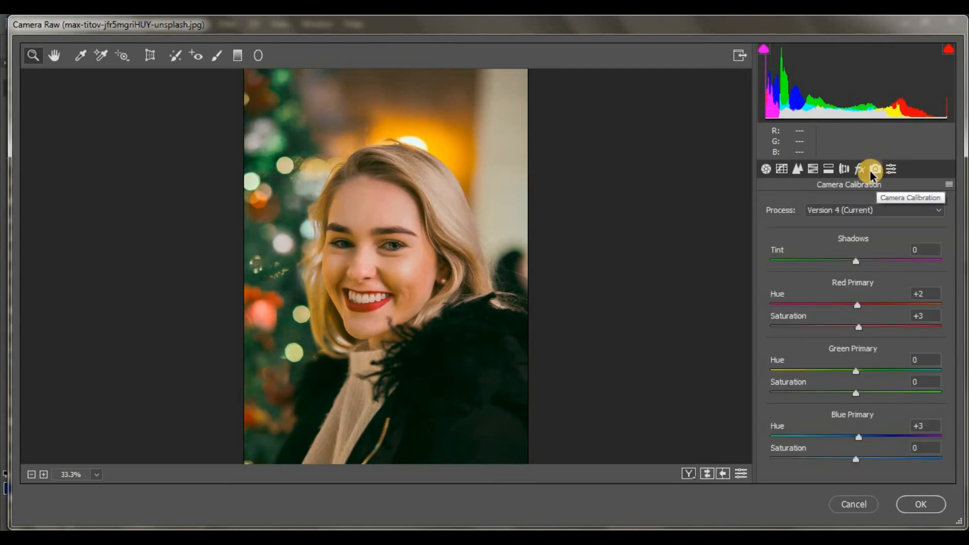
# Add effects with a post crop vignetting amount of -1 and a grain amount of 13.
pyautogui.click(861, 170)
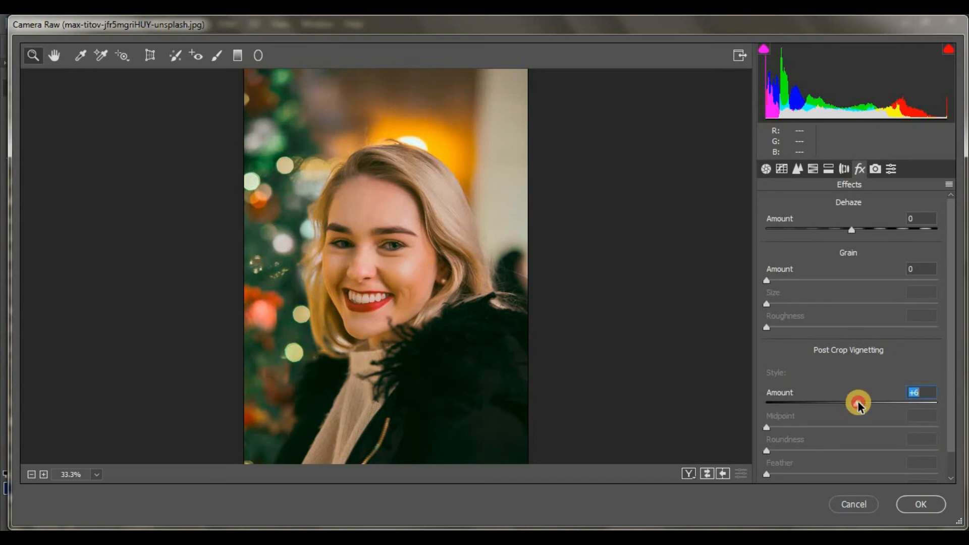
pyautogui.moveTo(859, 405); pyautogui.dragTo(851, 406)
pyautogui.moveTo(840, 281); pyautogui.dragTo(788, 281)
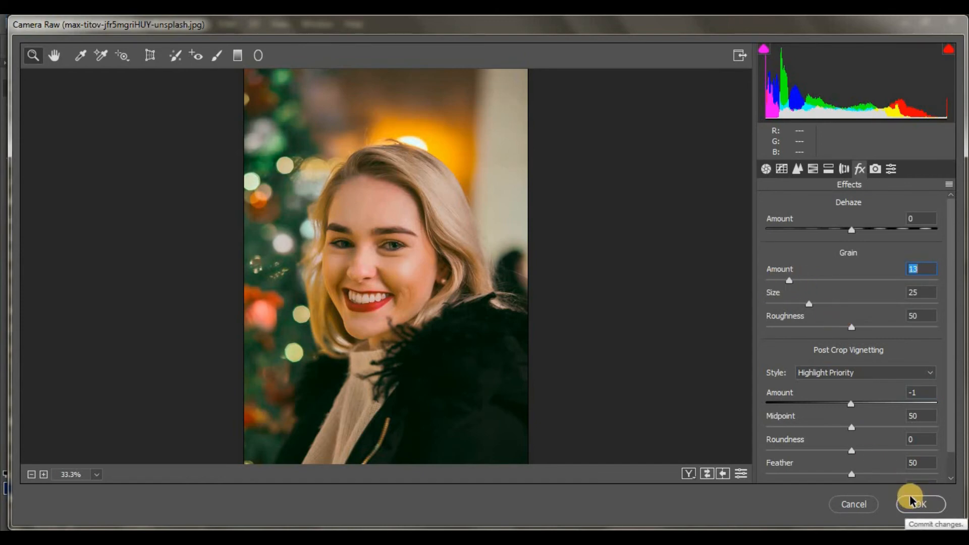
pyautogui.click(256, 55)
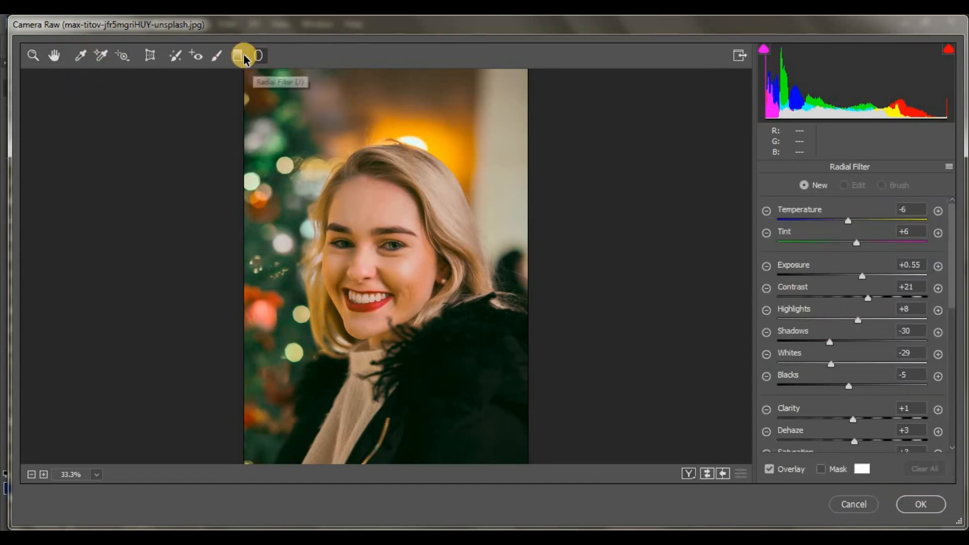
pyautogui.click(32, 56)
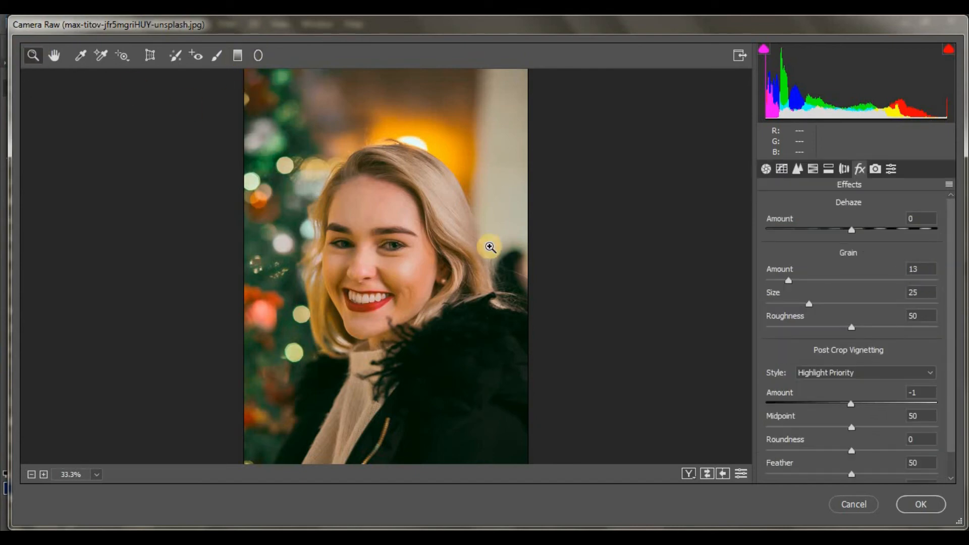
# Set the basic white balance tint to -10 and apply the Camera Raw adjustments to the layer.
pyautogui.click(766, 168)
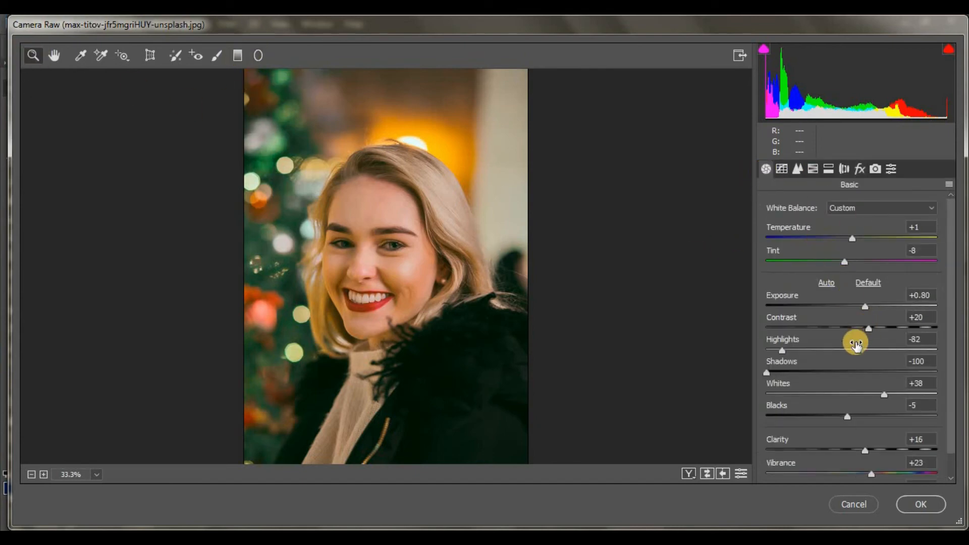
pyautogui.scroll(-1, 888, 394)
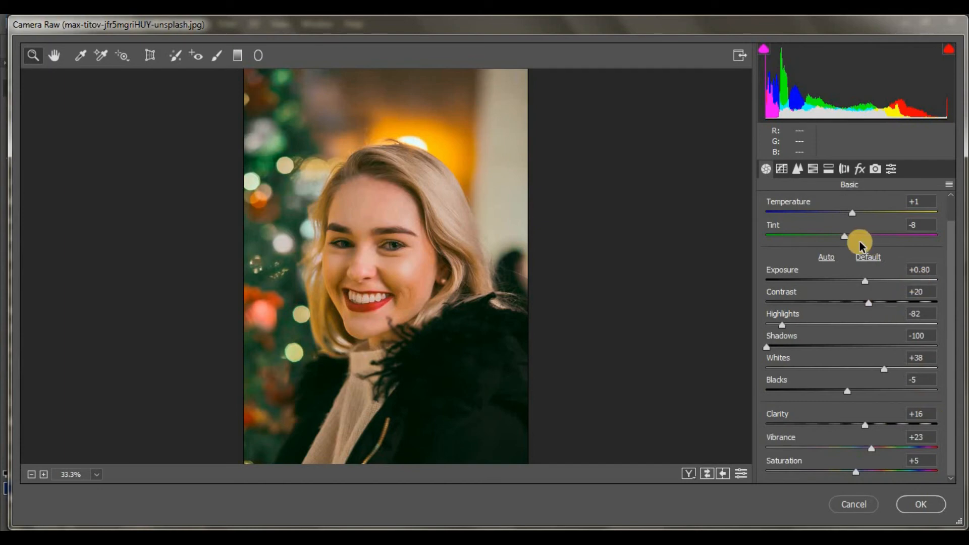
pyautogui.moveTo(860, 236); pyautogui.dragTo(862, 236)
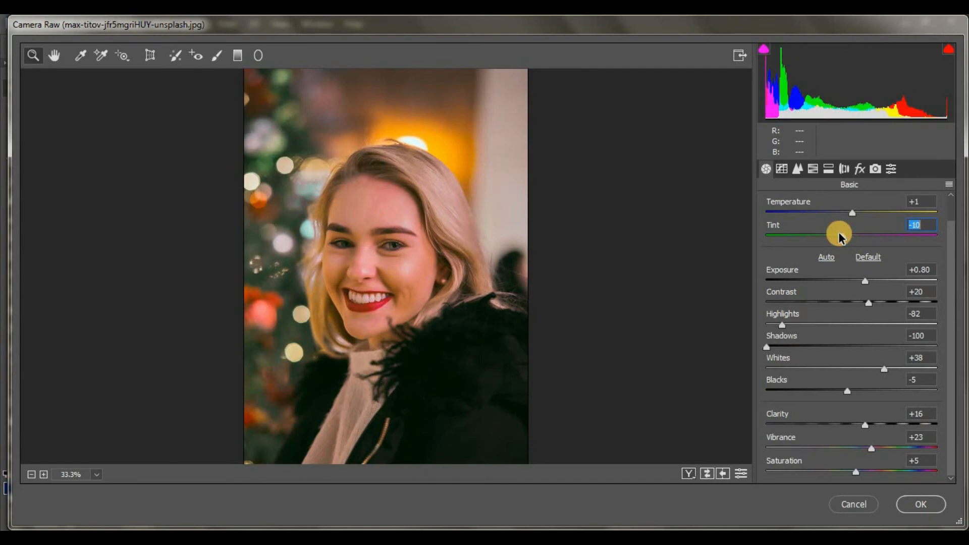
pyautogui.click(914, 504)
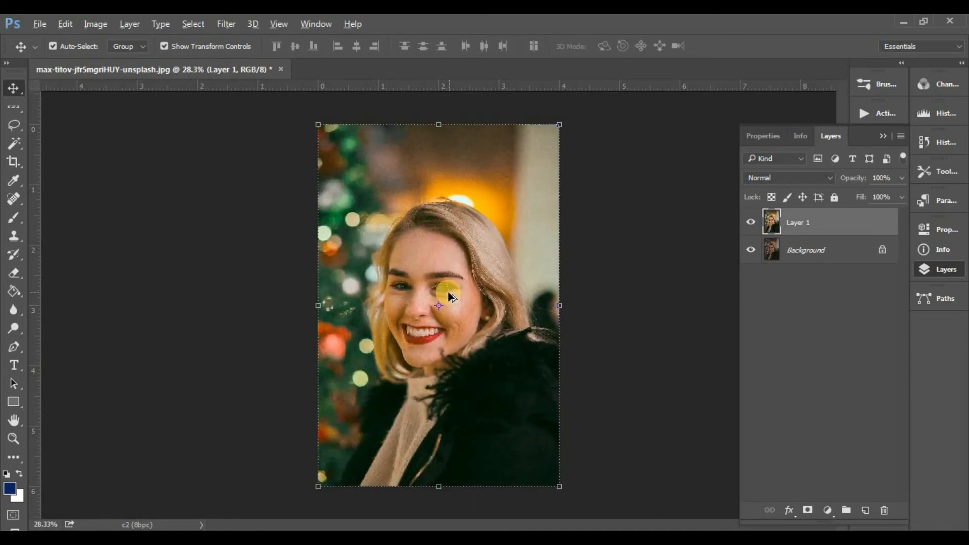
# Examine the woman's face on the graded layer close up for noise and skin detail.
pyautogui.scroll(2, 446, 286)
pyautogui.scroll(4, 452, 289)
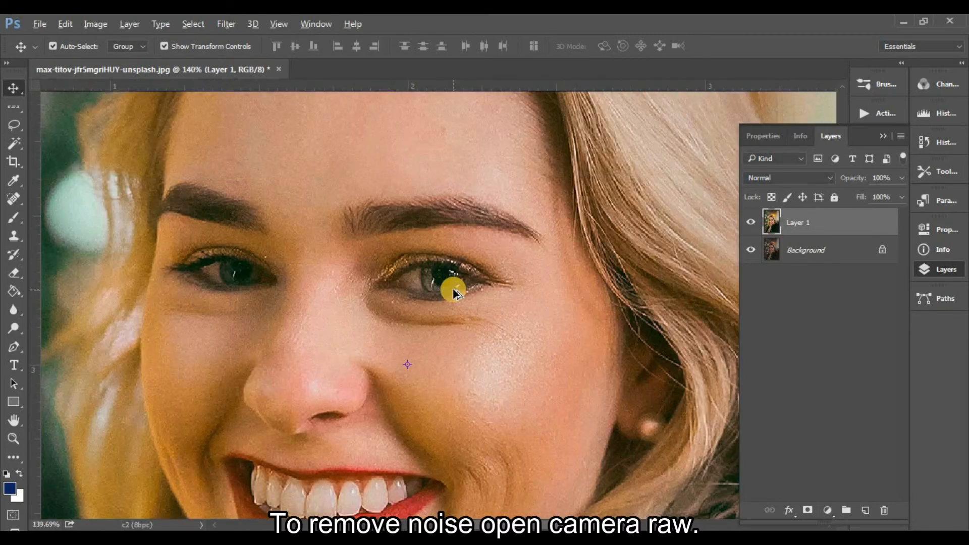
pyautogui.moveTo(473, 167); pyautogui.dragTo(381, 409)
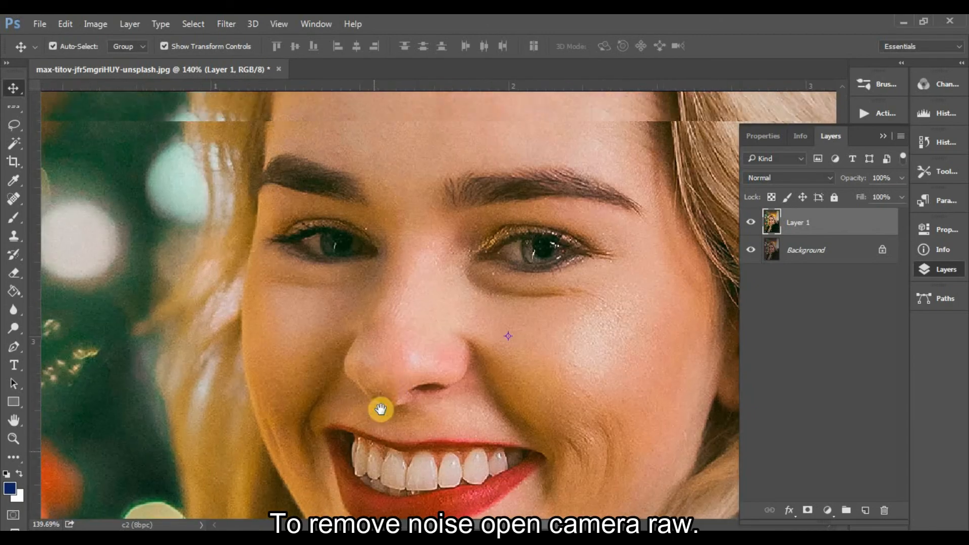
pyautogui.moveTo(517, 278); pyautogui.dragTo(439, 400)
pyautogui.scroll(-3, 439, 400)
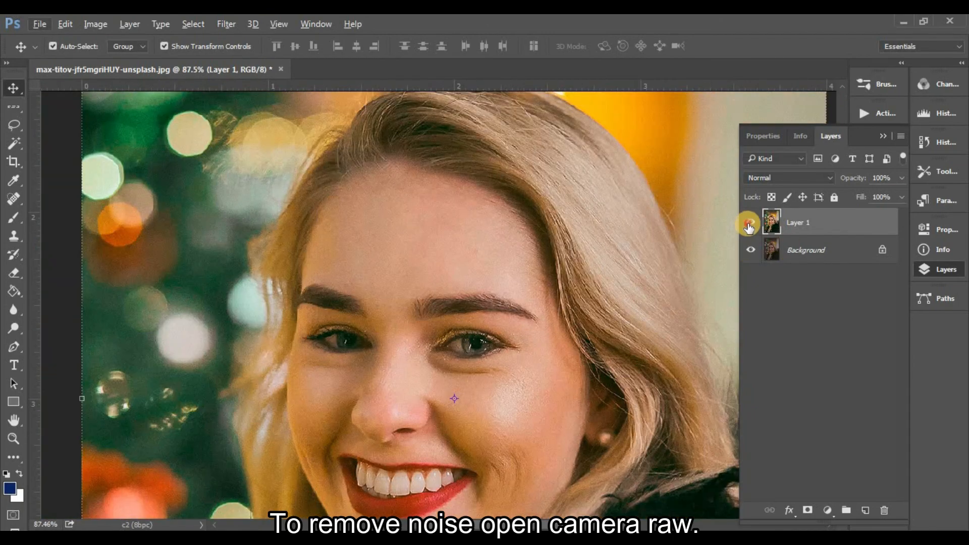
# Reduce the noise on Layer 1 with the Camera Raw Filter, using noise reduction luminance 13 and luminance contrast 12.
pyautogui.click(751, 222)
pyautogui.click(751, 222)
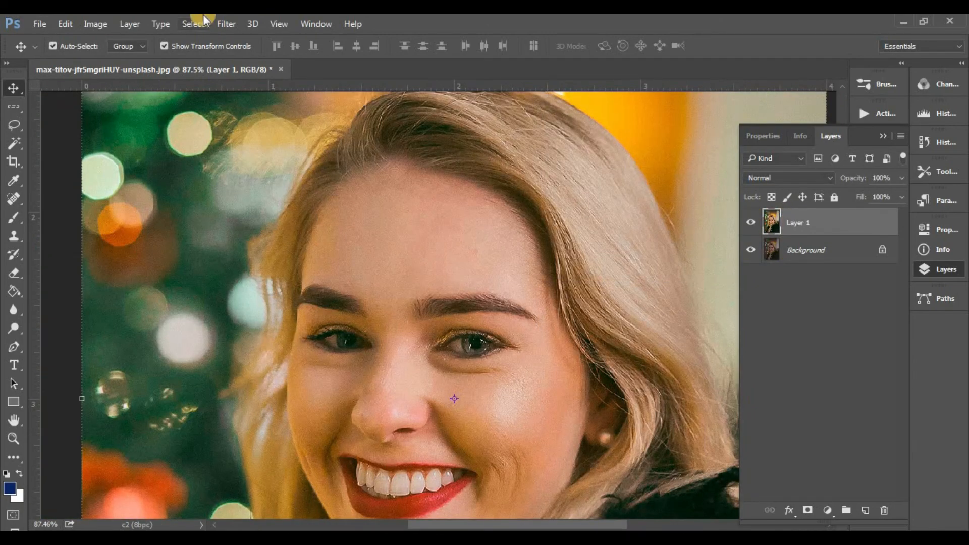
pyautogui.click(226, 24)
pyautogui.click(306, 107)
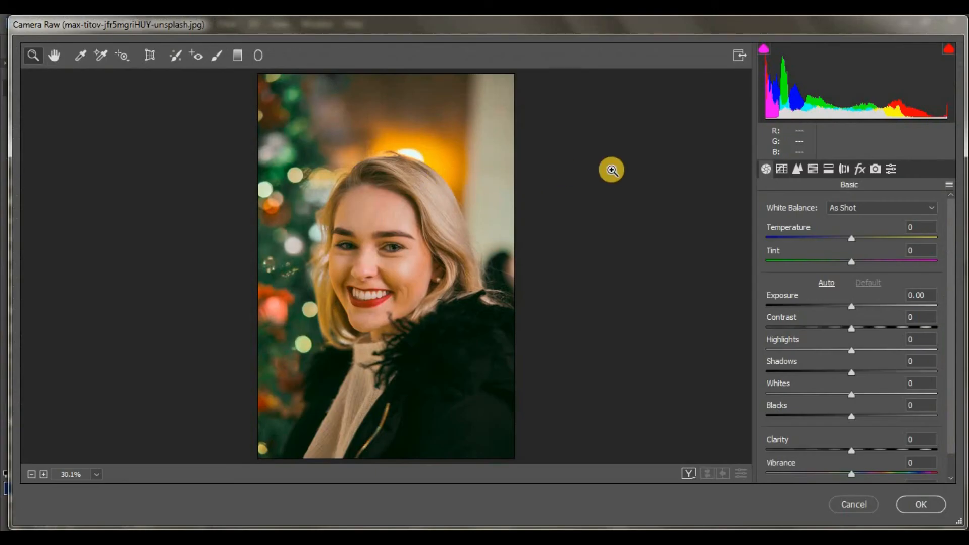
pyautogui.click(797, 169)
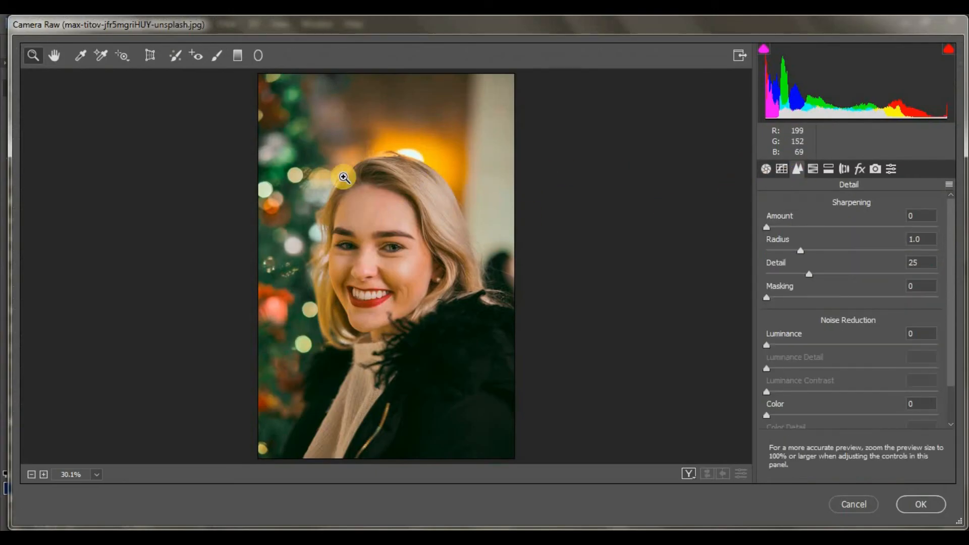
pyautogui.click(412, 231)
pyautogui.rightClick(378, 223)
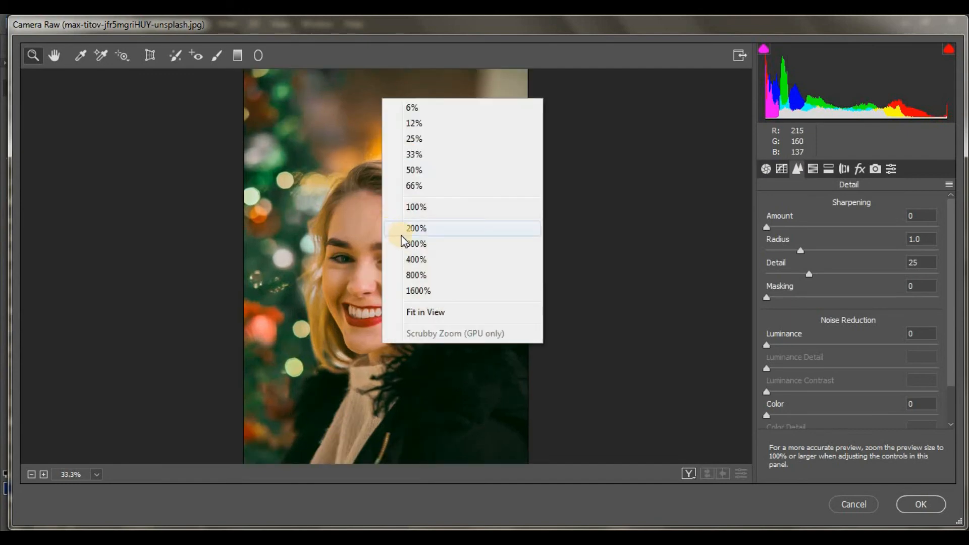
pyautogui.click(413, 204)
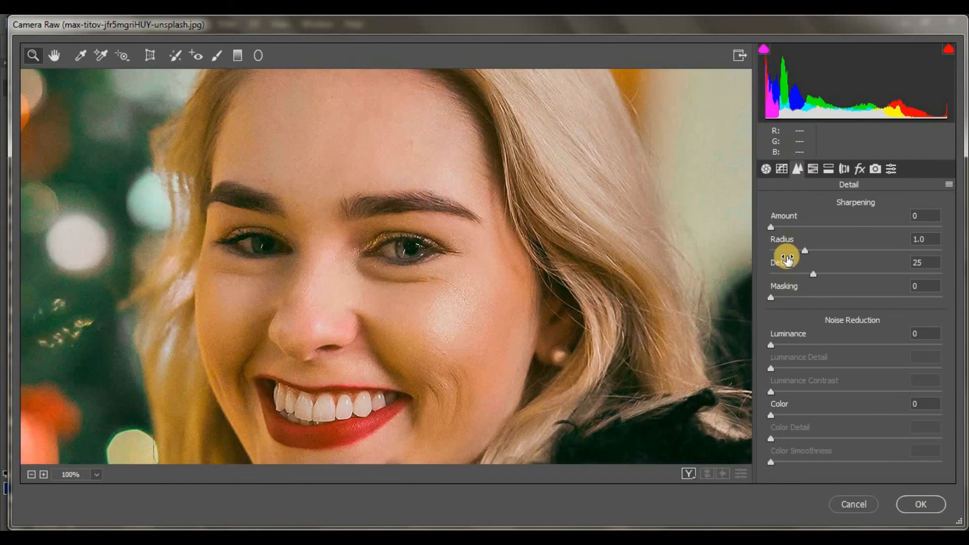
pyautogui.click(805, 346)
pyautogui.moveTo(806, 345); pyautogui.dragTo(814, 346)
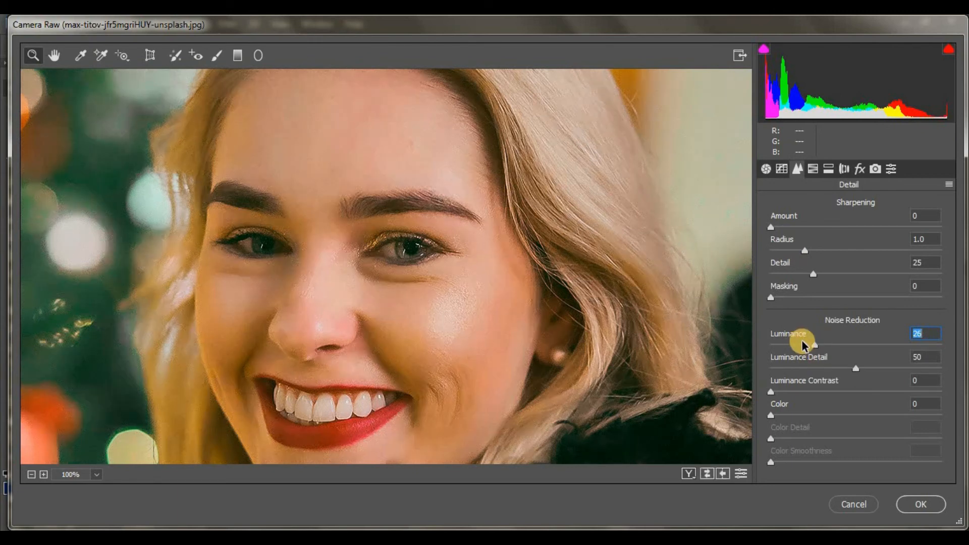
pyautogui.moveTo(803, 346); pyautogui.dragTo(793, 345)
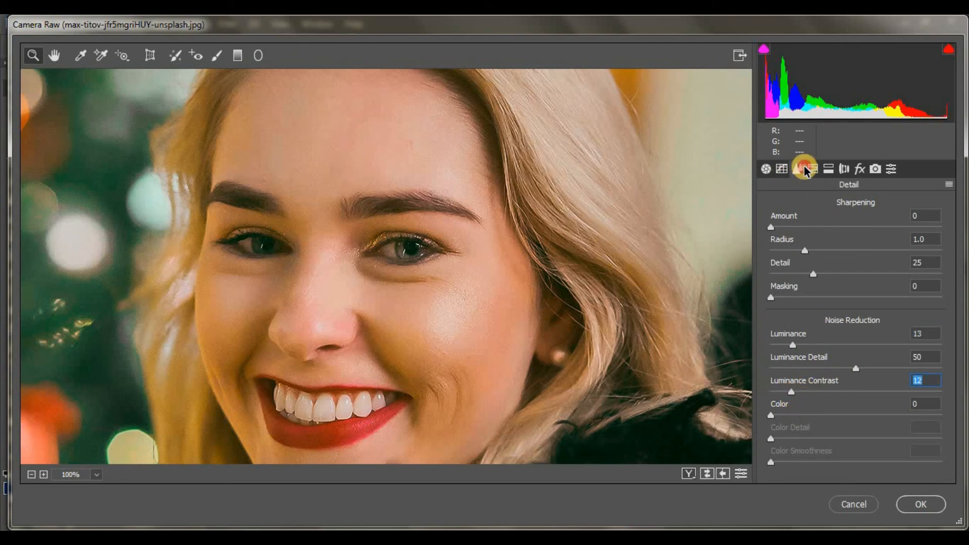
# Set the parametric tone curve to highlights +10, lights +11, darks +11 and shadows +13, and apply the Camera Raw adjustments.
pyautogui.click(828, 170)
pyautogui.click(782, 169)
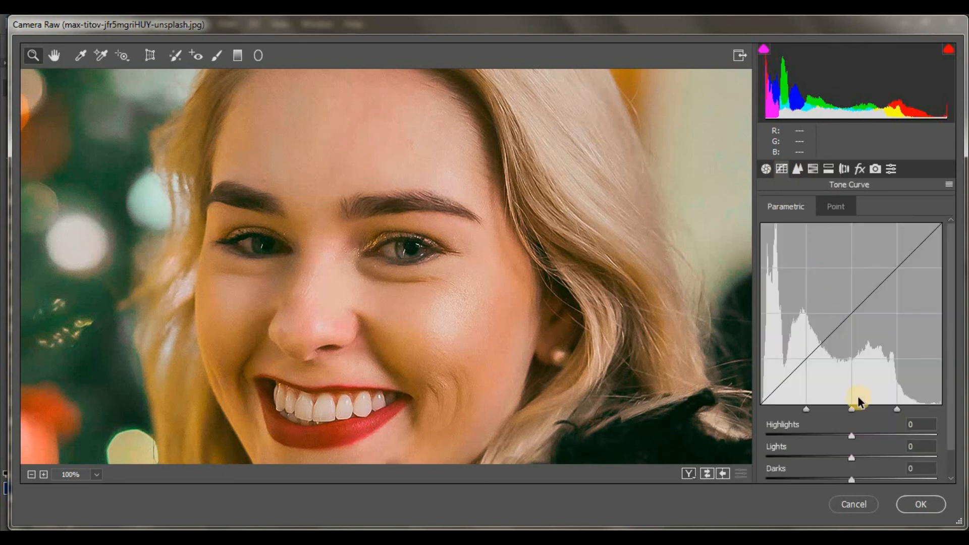
pyautogui.click(861, 458)
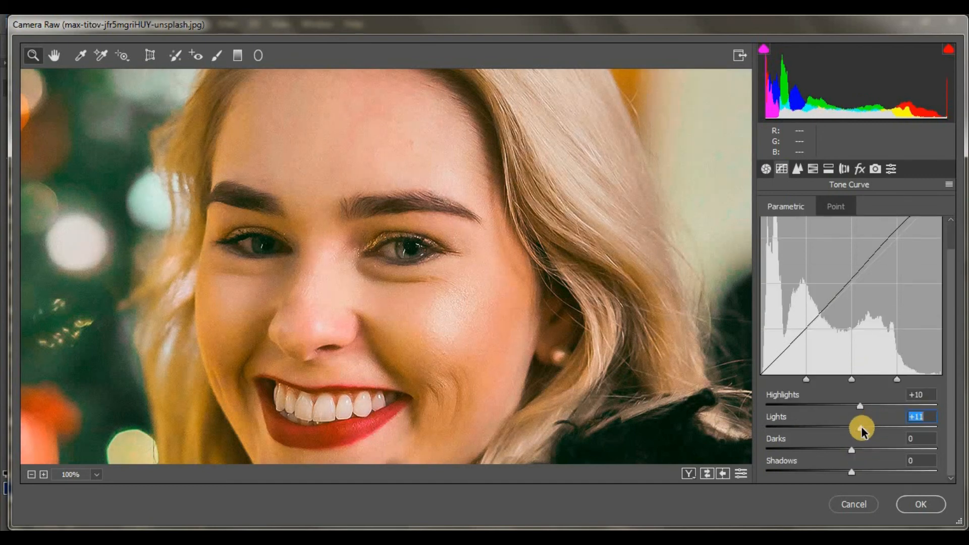
pyautogui.click(860, 449)
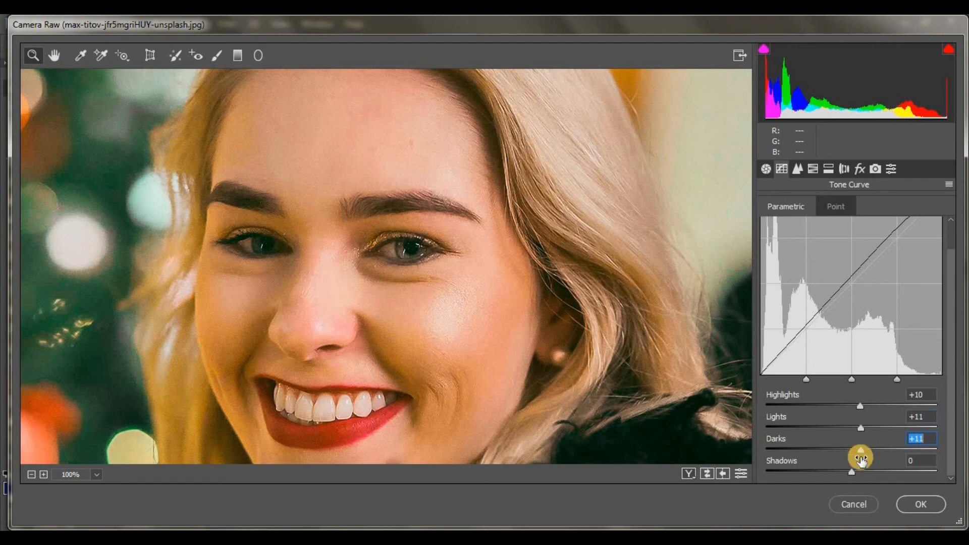
pyautogui.click(862, 471)
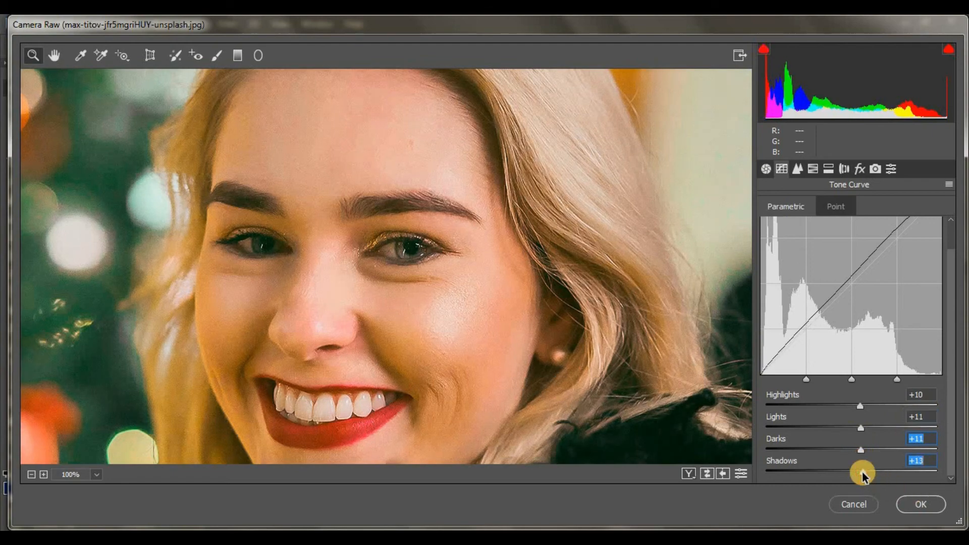
pyautogui.click(920, 503)
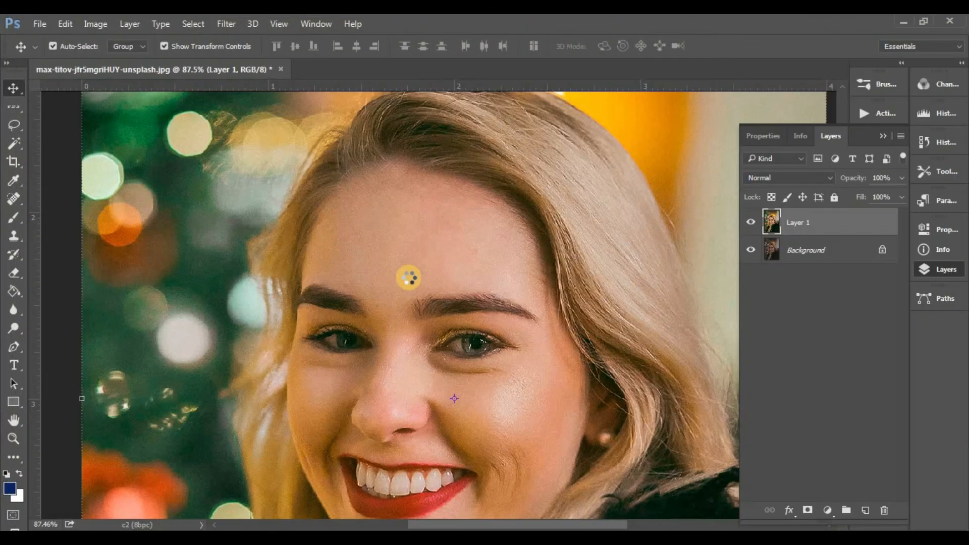
# Compare the whole portrait before and after grading by toggling the visibility of Layer 1.
pyautogui.scroll(-5, 469, 343)
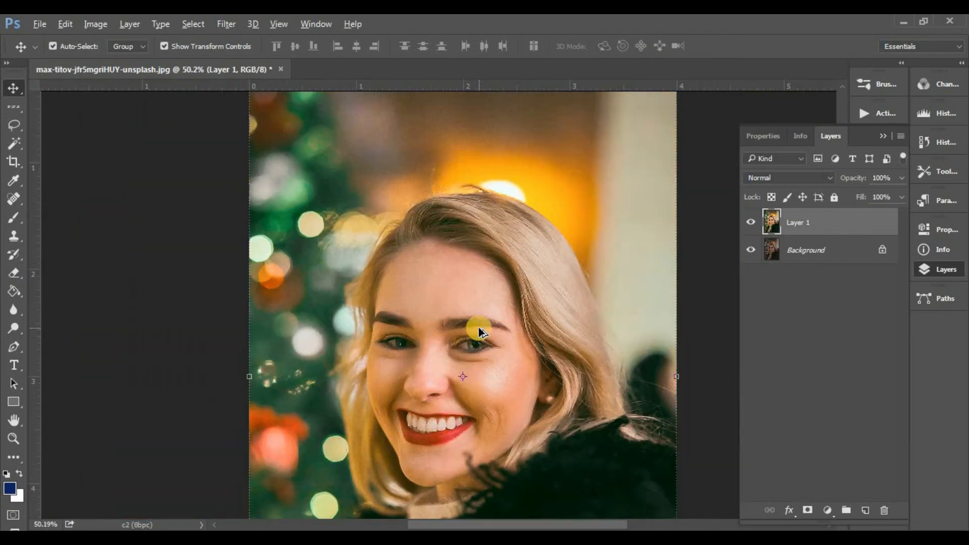
pyautogui.click(751, 223)
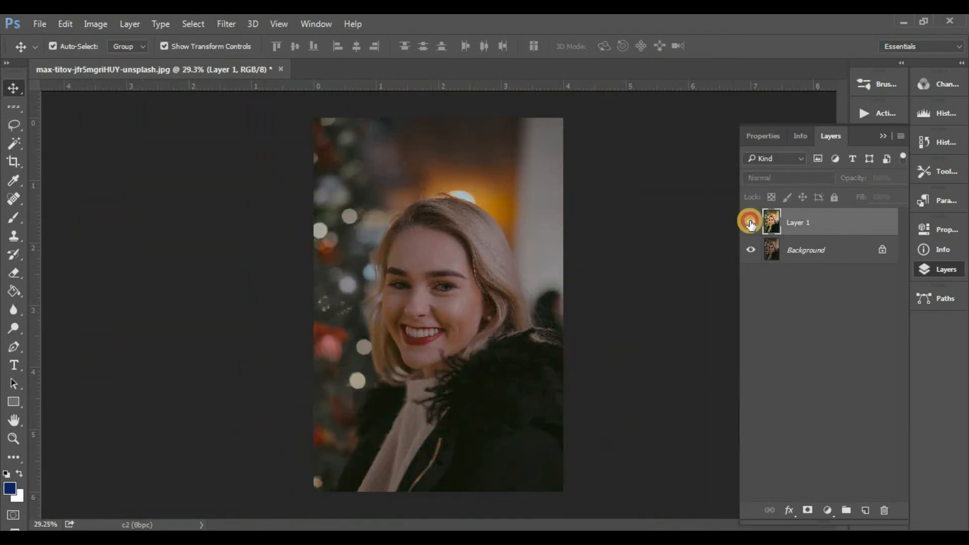
pyautogui.click(750, 222)
pyautogui.click(751, 222)
pyautogui.click(752, 223)
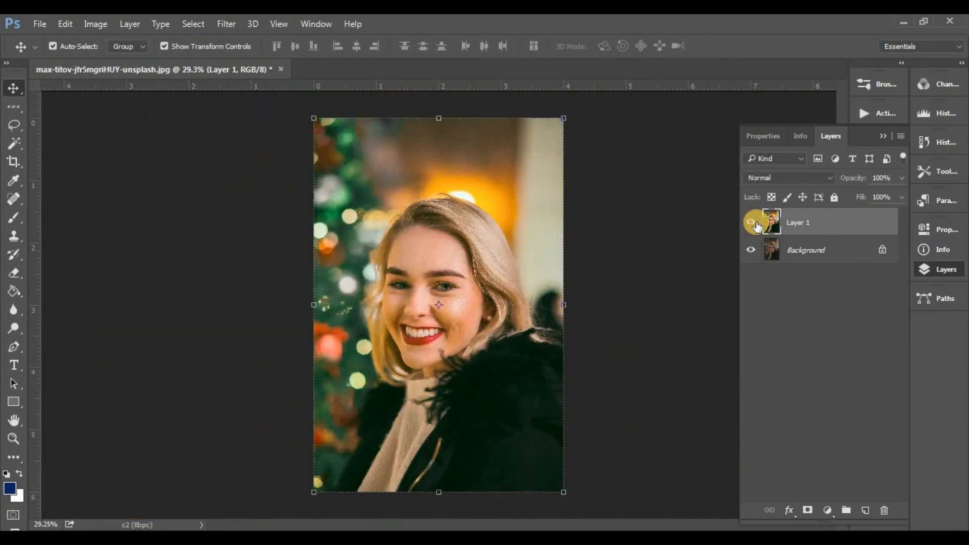
# Darken the shadows of Layer 1 to -53 with the Camera Raw Filter and apply the change.
pyautogui.click(226, 23)
pyautogui.click(352, 107)
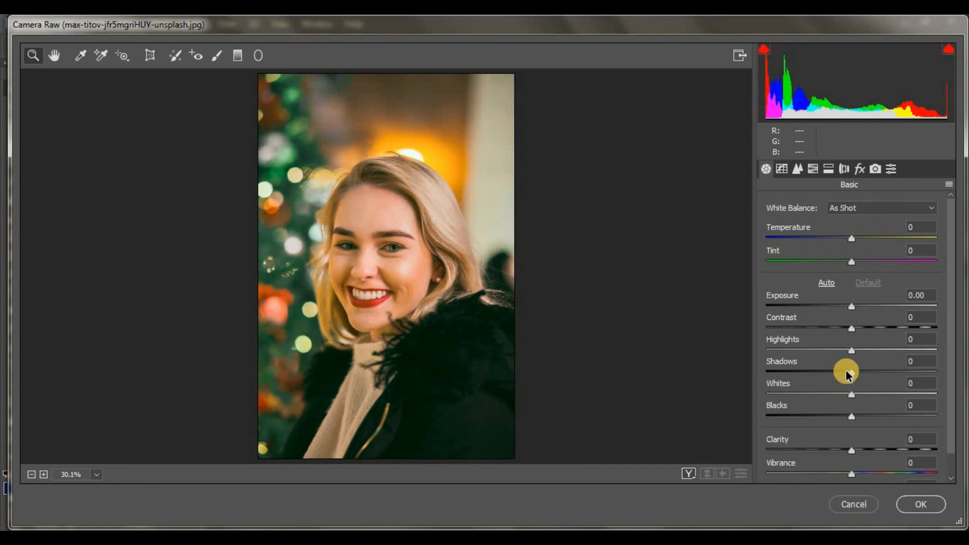
pyautogui.moveTo(847, 374); pyautogui.dragTo(806, 385)
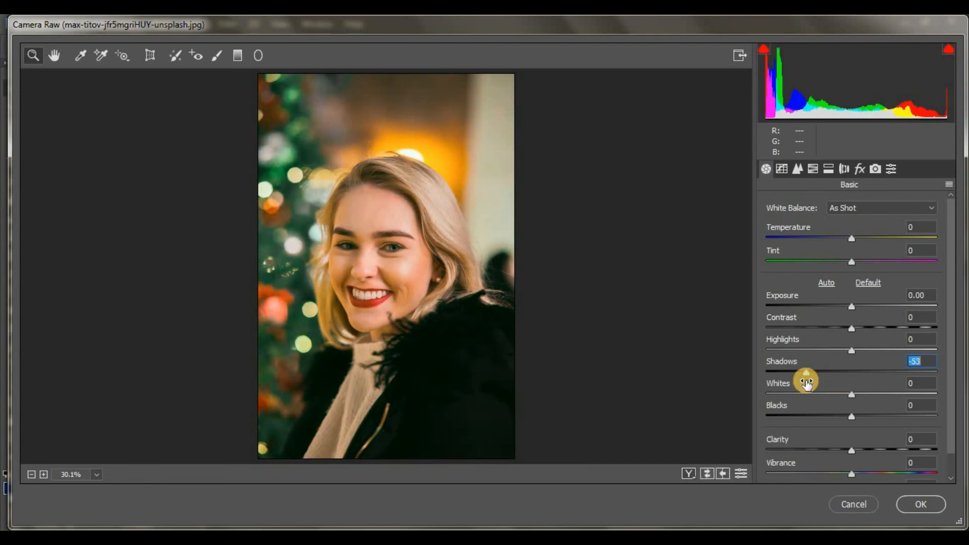
pyautogui.click(907, 502)
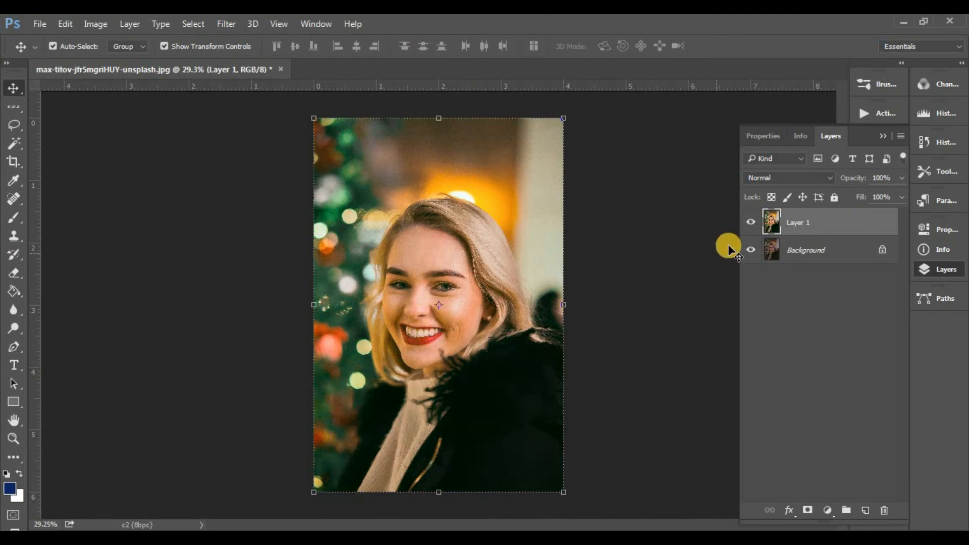
# Check the darkened grade against the original background photo by hiding and showing Layer 1.
pyautogui.click(751, 222)
pyautogui.click(751, 222)
pyautogui.click(751, 222)
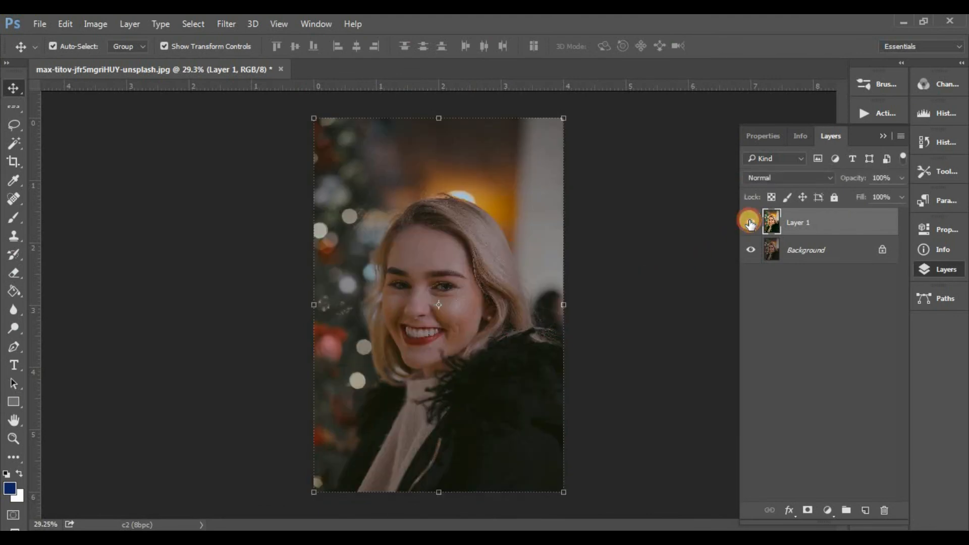
pyautogui.click(751, 222)
pyautogui.click(750, 222)
pyautogui.click(751, 222)
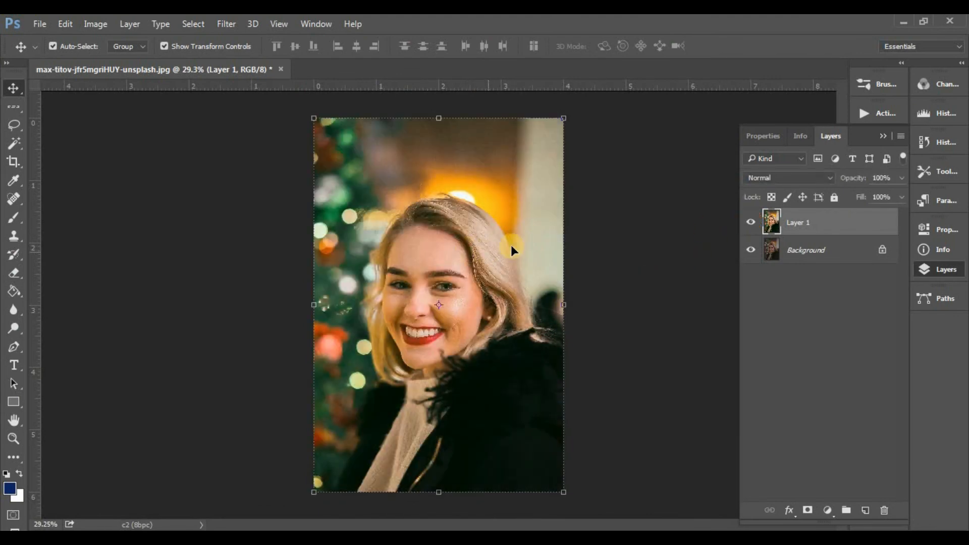